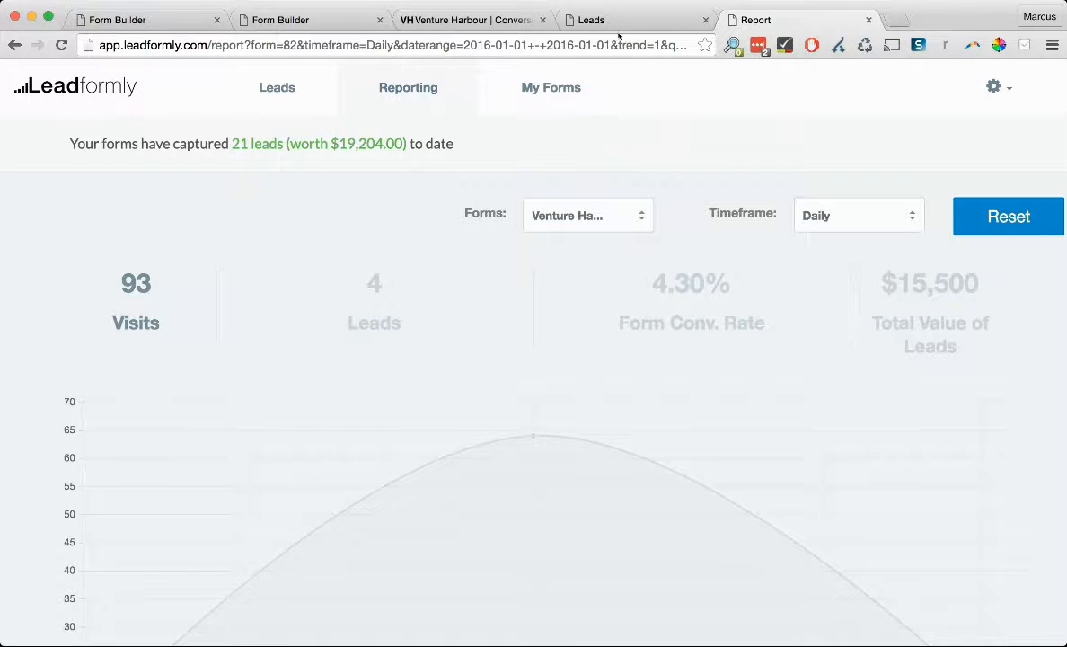
- Check the captured leads and their values in My Leads, then return to the Form Builder
left_click(626, 21)
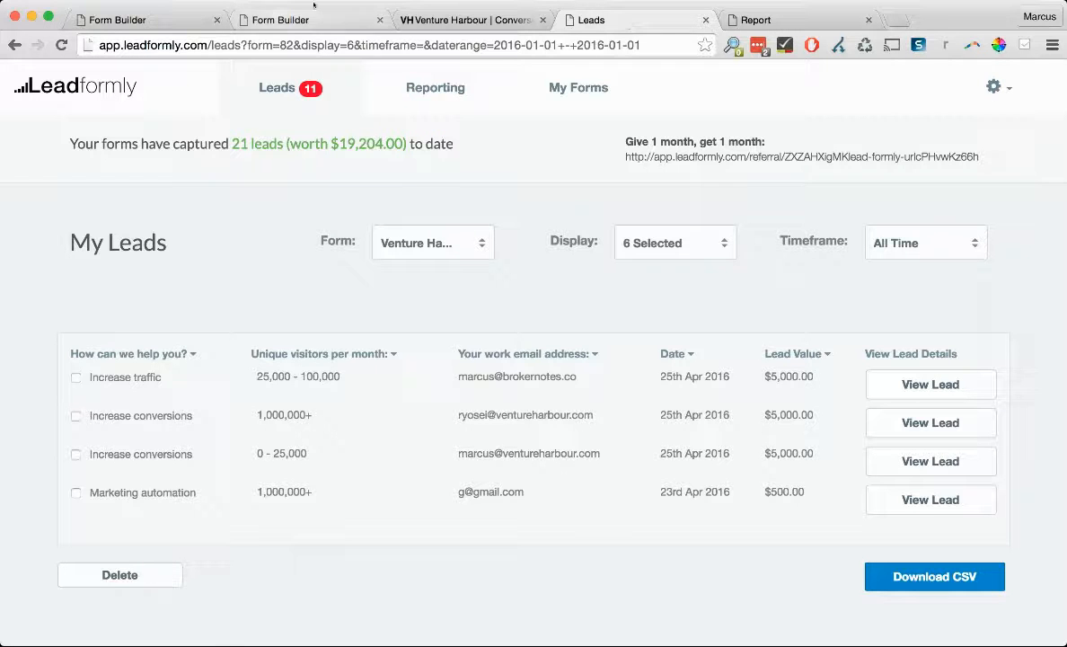
left_click(141, 19)
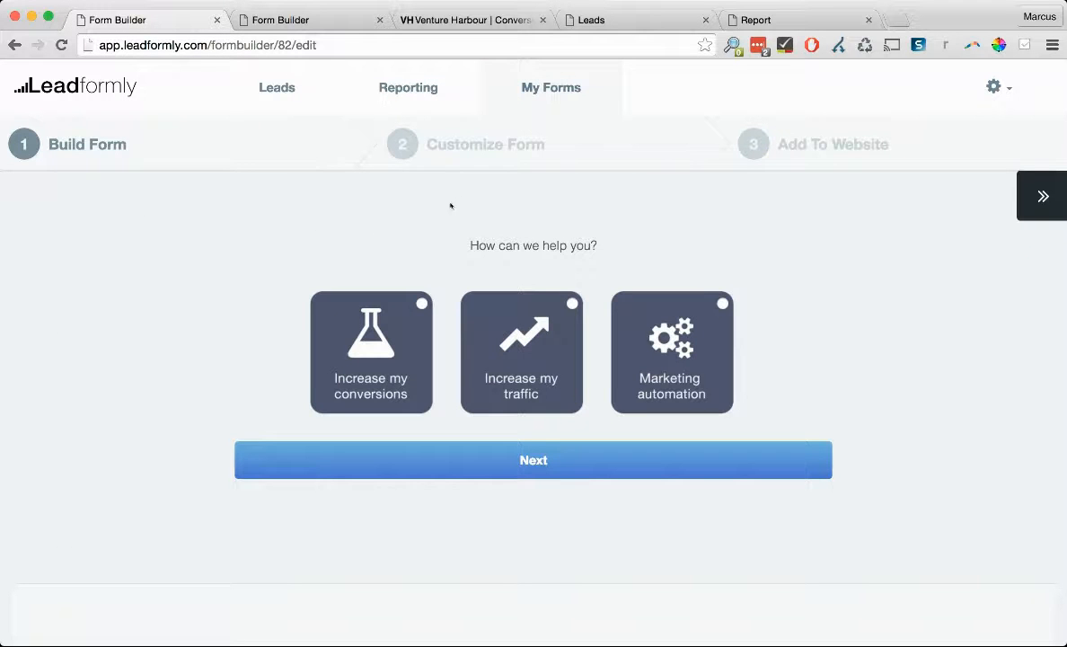
left_click(1042, 207)
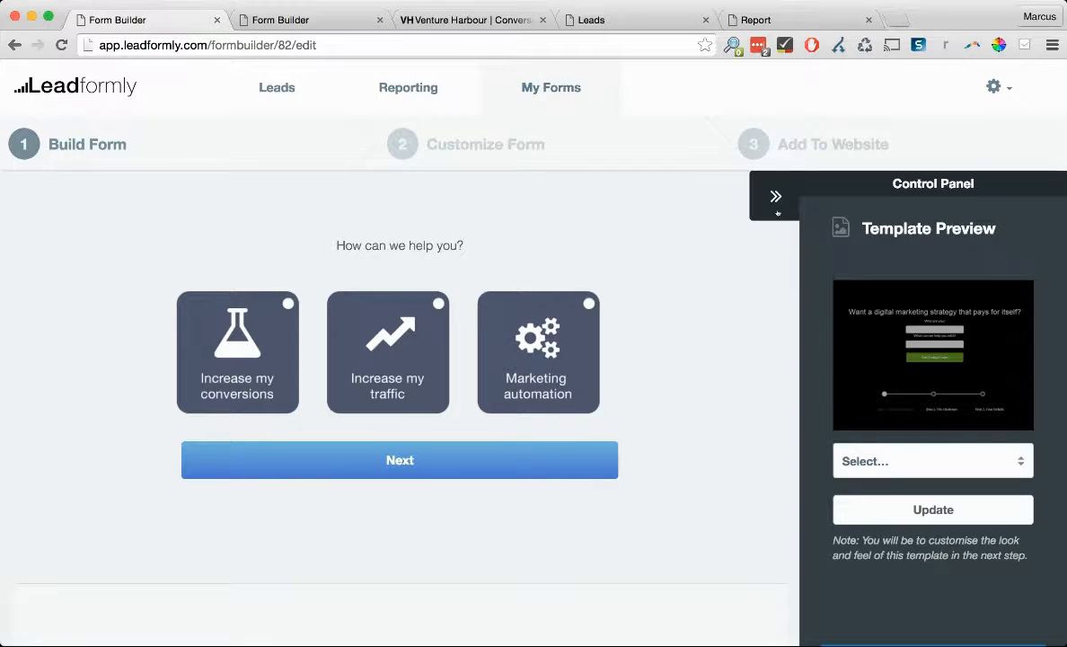
left_click(785, 200)
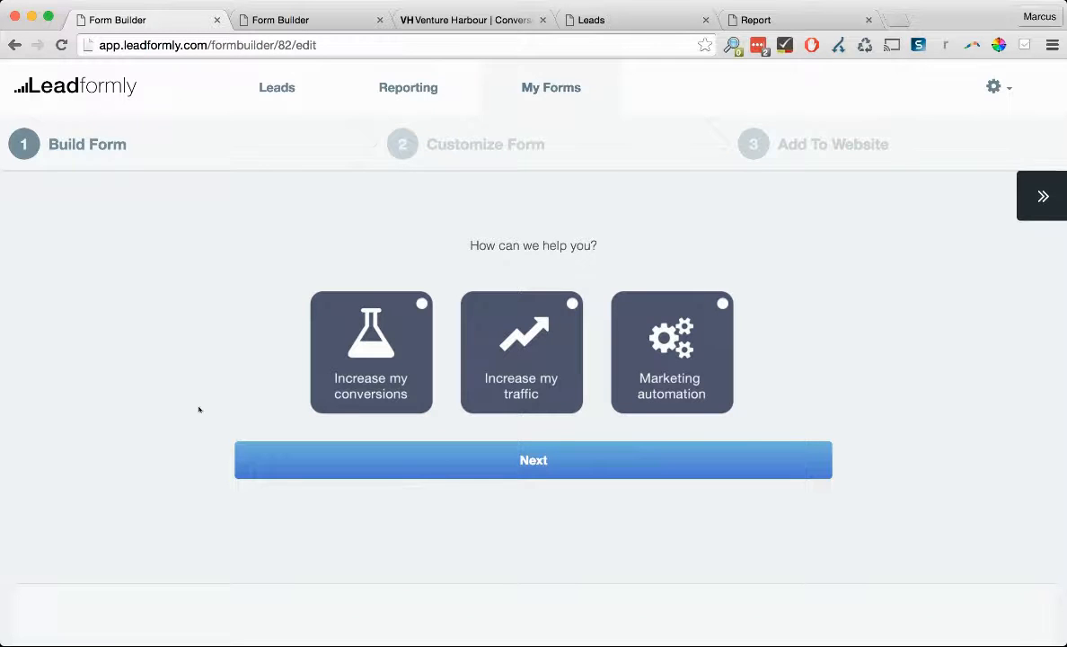
scroll(250, 524, "down", 5)
scroll(664, 270, "up", 3)
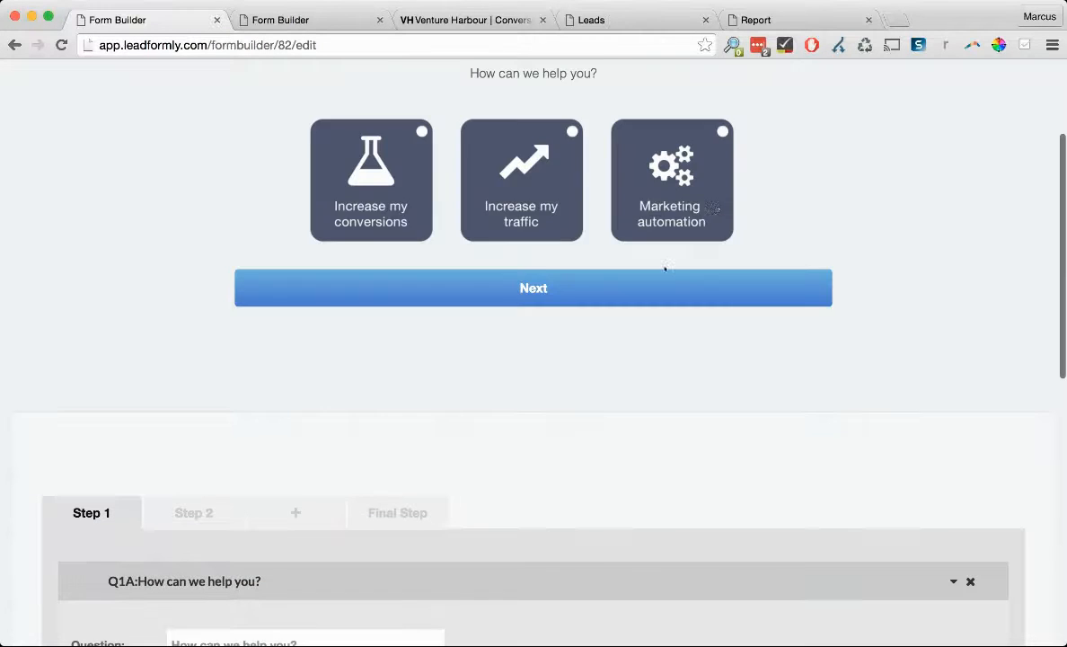
scroll(803, 434, "down", 4)
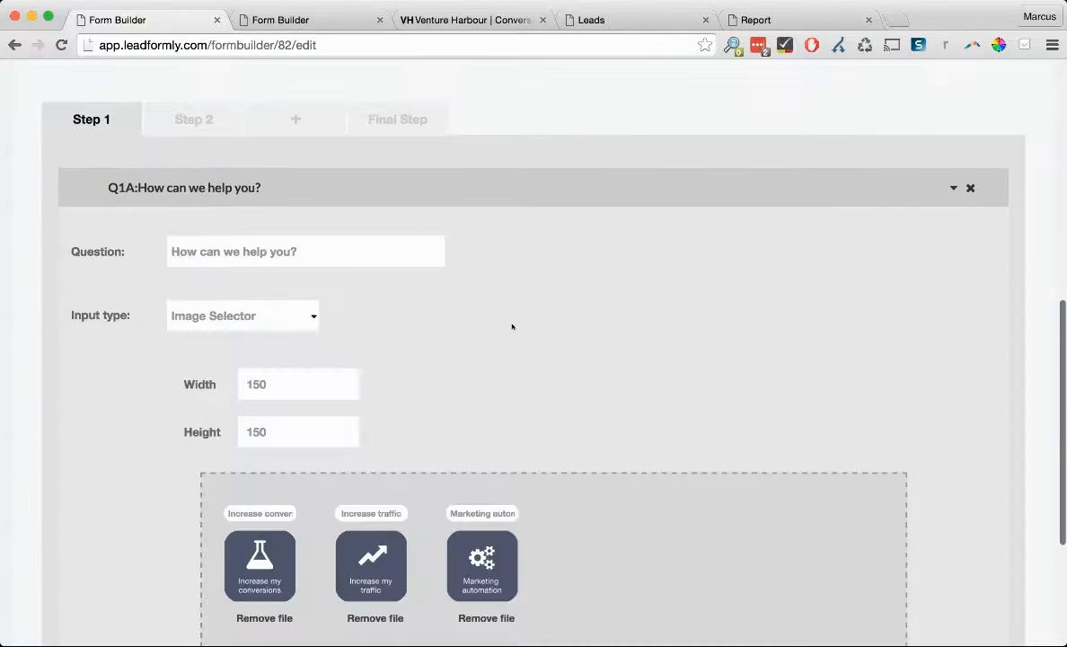
left_click(257, 188)
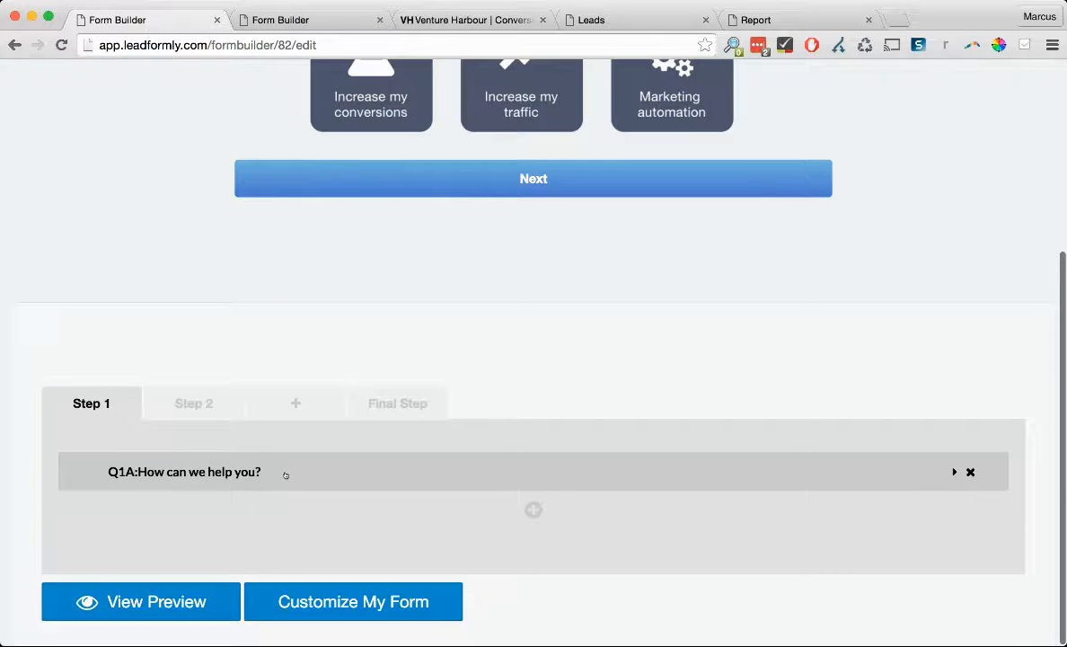
scroll(284, 474, "up", 4)
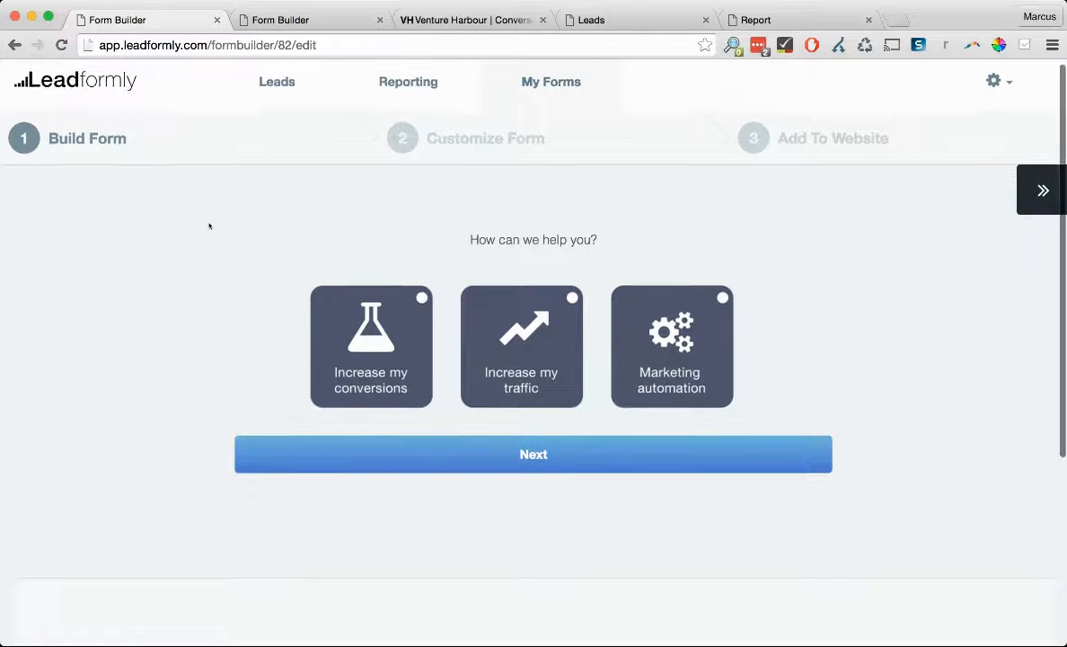
scroll(210, 225, "down", 5)
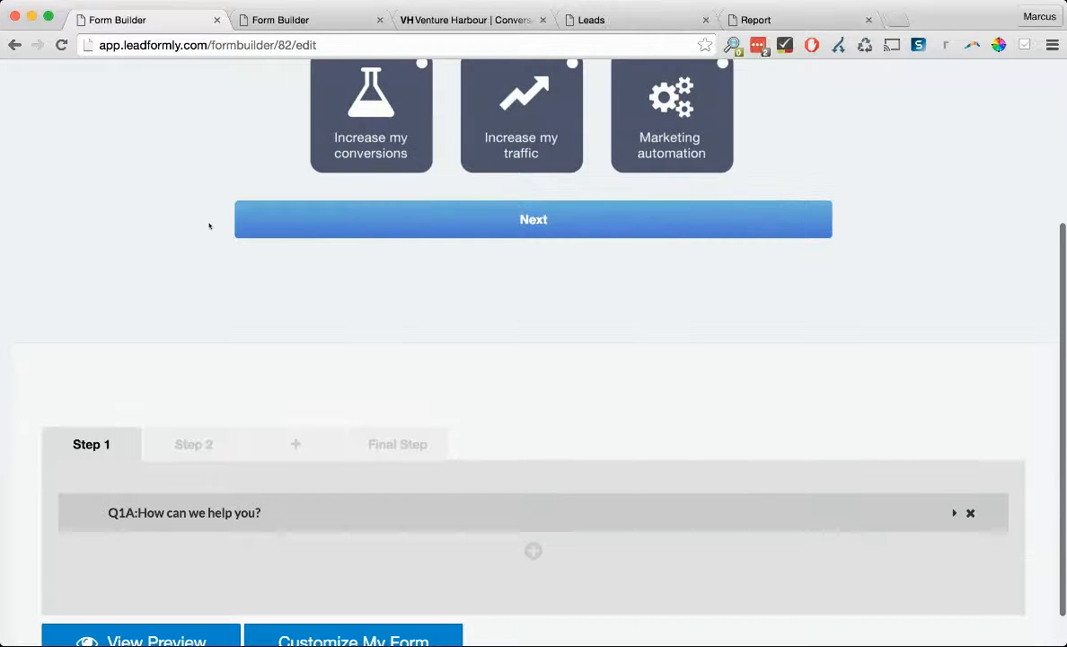
scroll(222, 393, "down", 1)
scroll(405, 256, "up", 4)
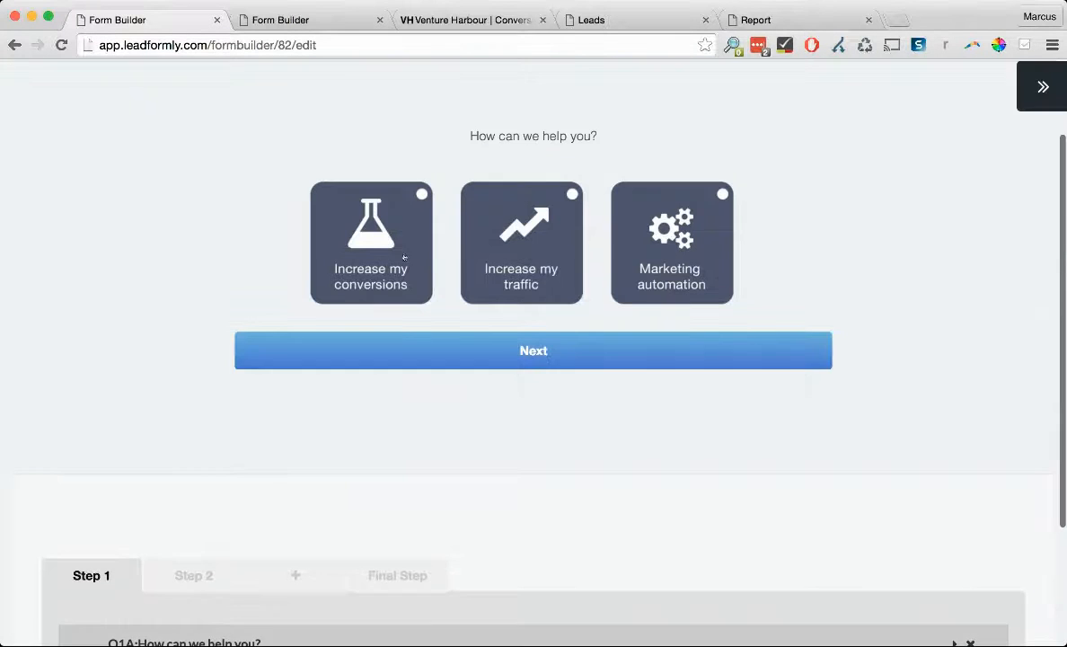
scroll(449, 342, "down", 3)
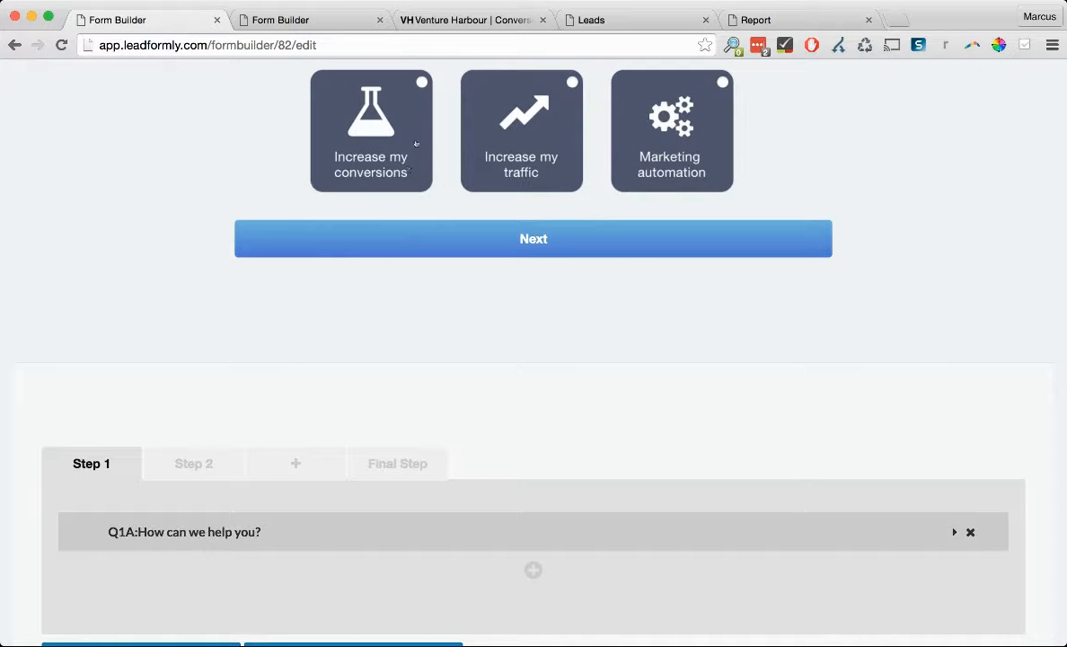
scroll(472, 180, "up", 3)
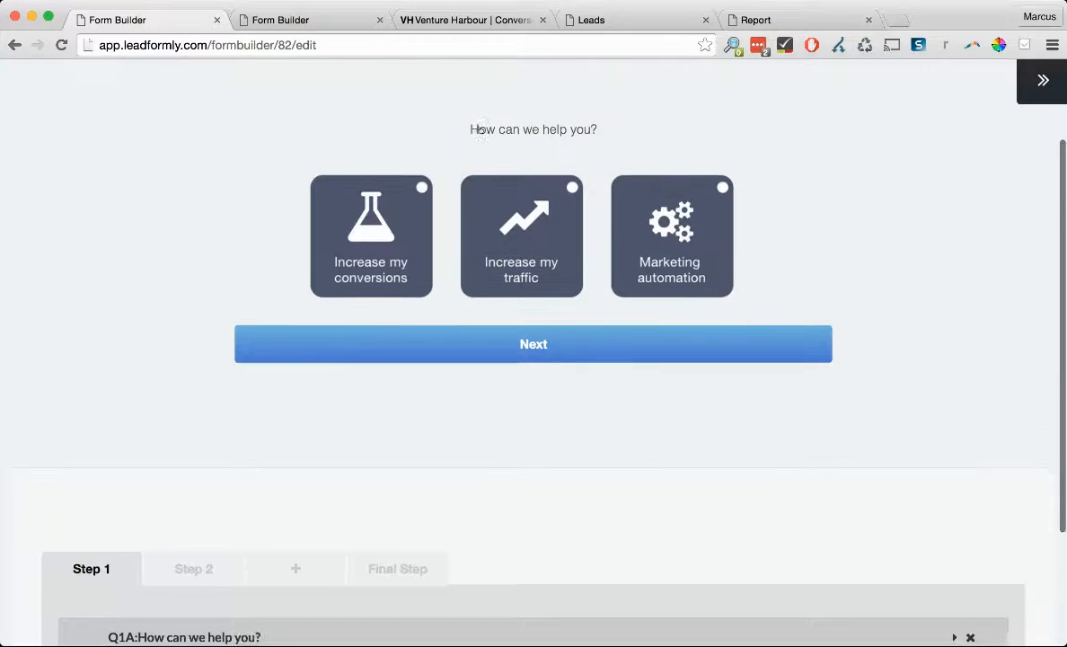
scroll(478, 130, "up", 1)
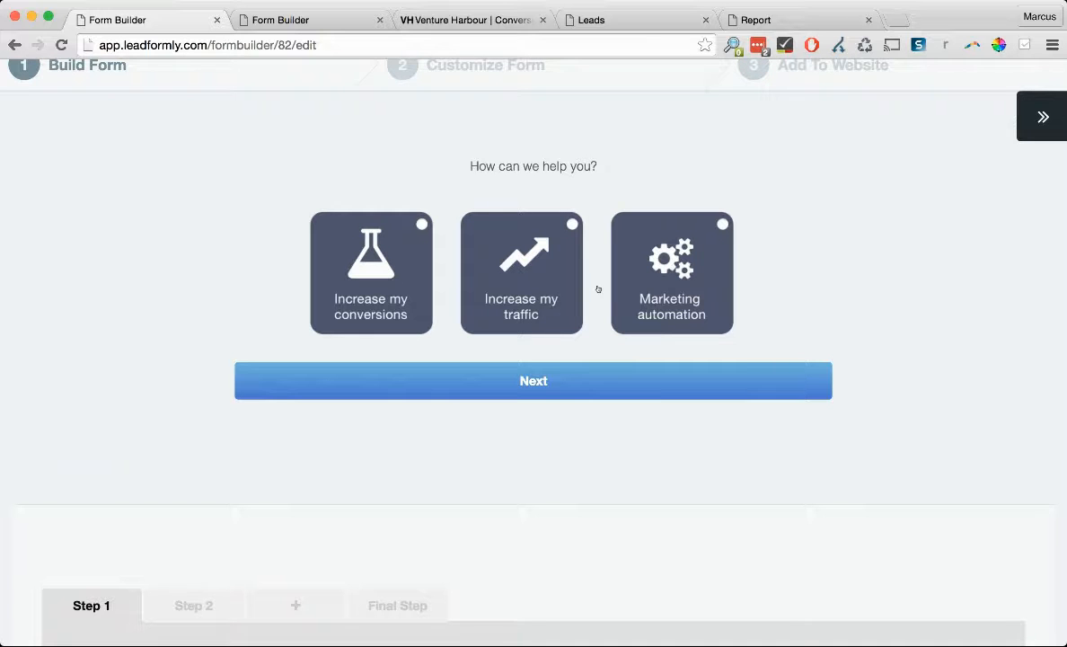
scroll(524, 304, "down", 5)
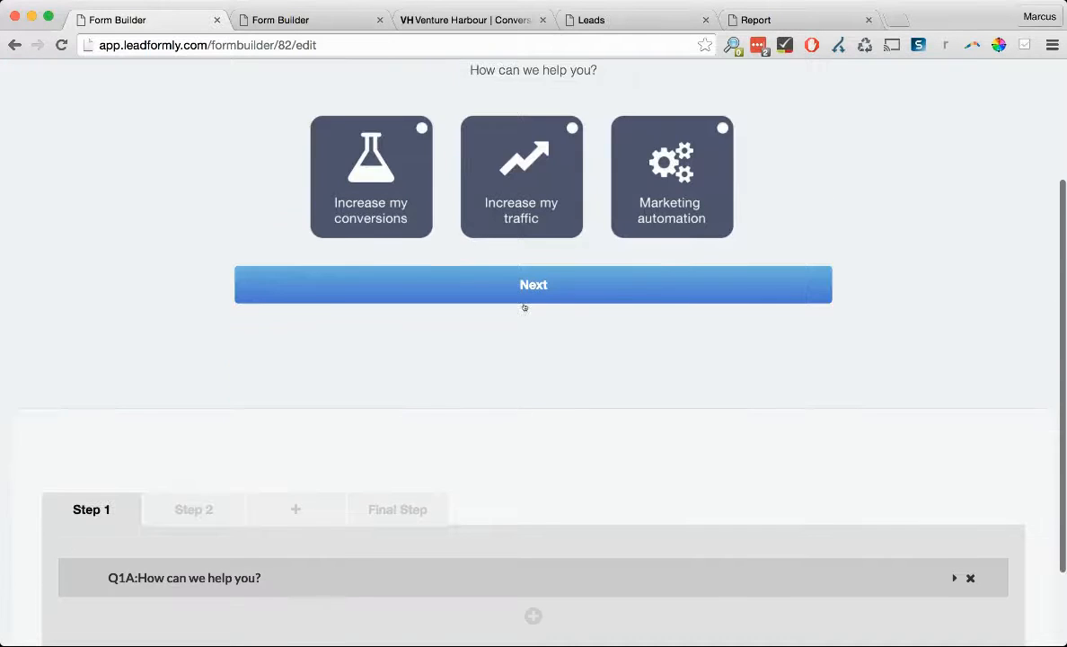
left_click(294, 481)
scroll(358, 456, "down", 5)
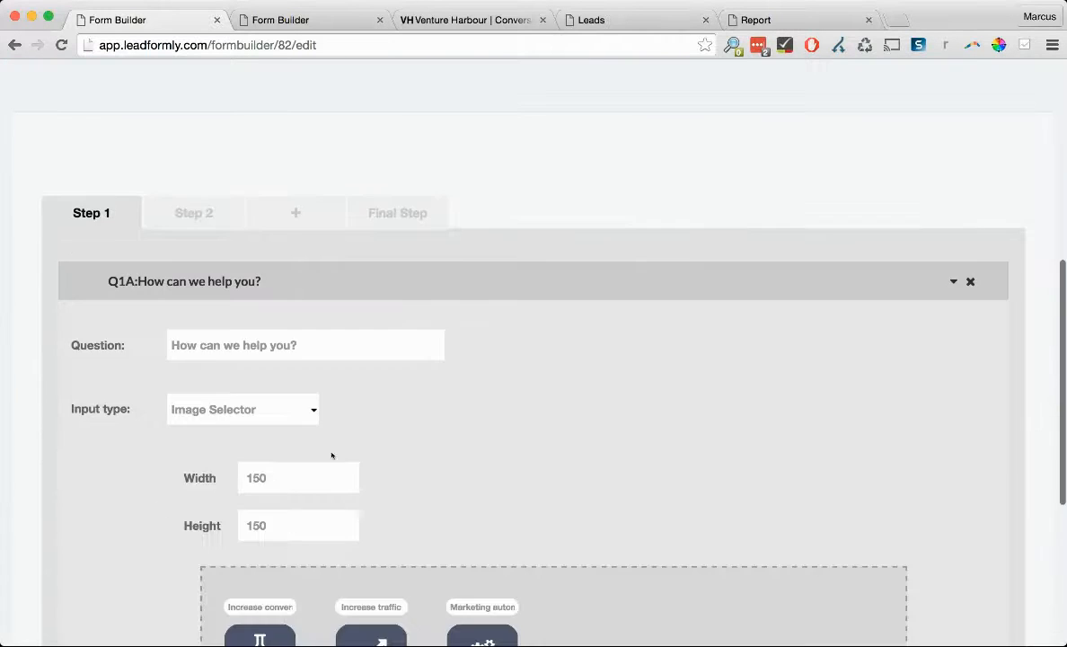
scroll(331, 455, "down", 3)
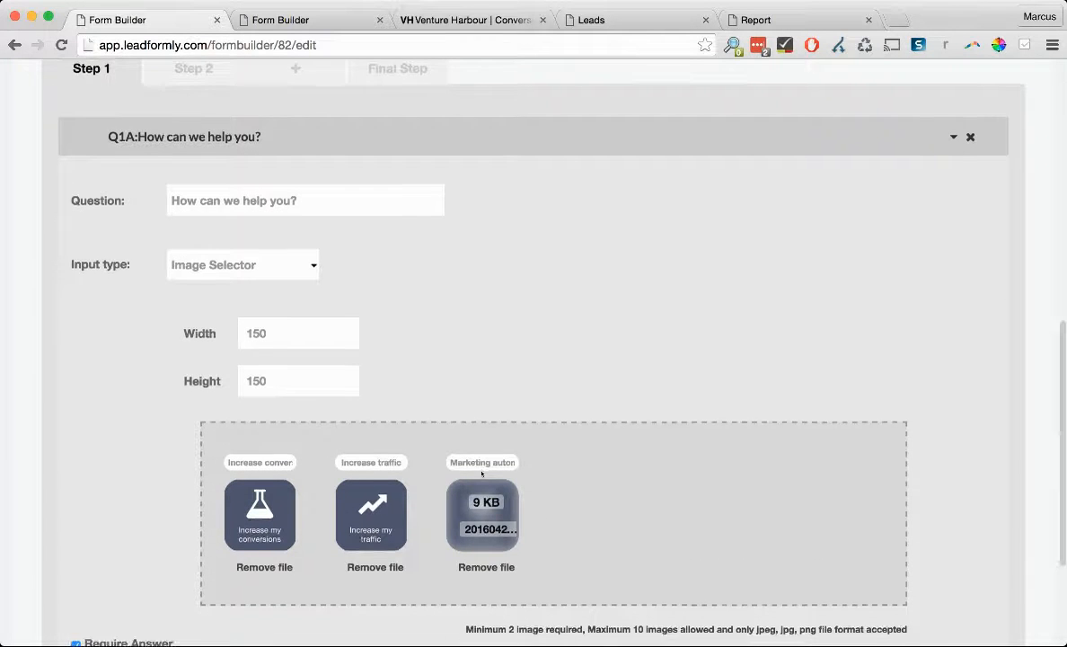
scroll(482, 473, "down", 1)
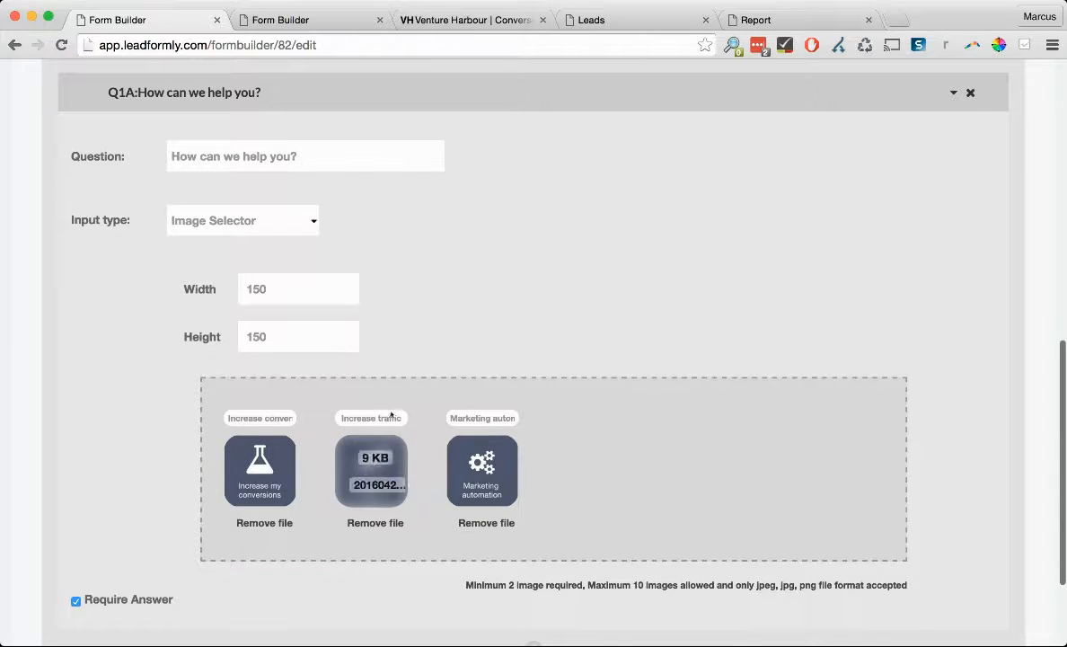
scroll(313, 403, "up", 3)
scroll(313, 403, "down", 5)
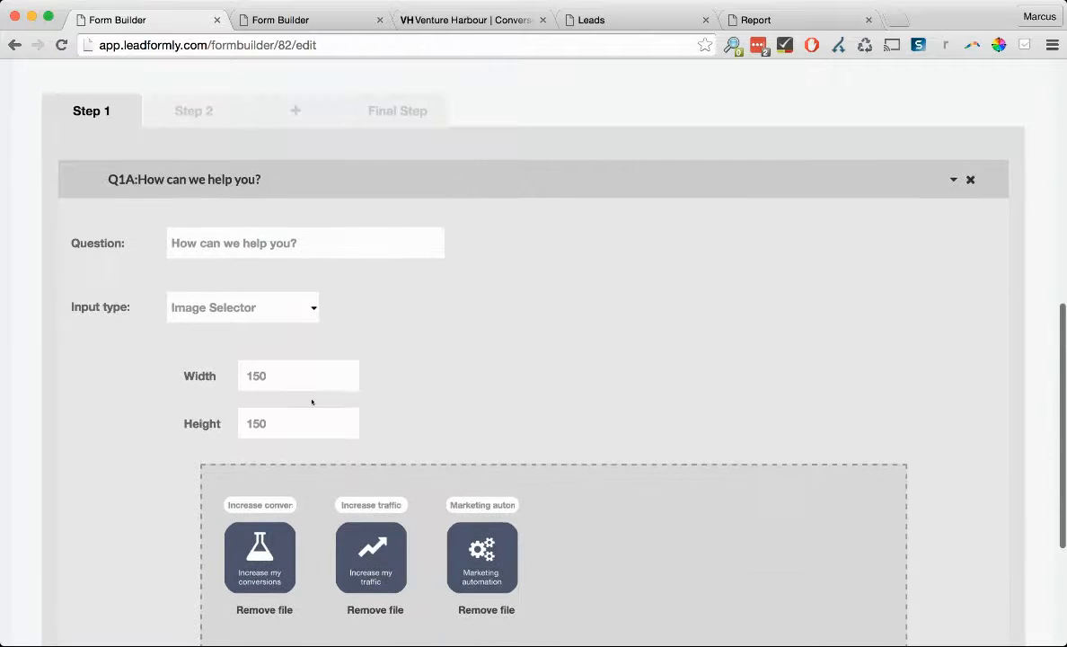
scroll(312, 403, "up", 5)
left_click(334, 249)
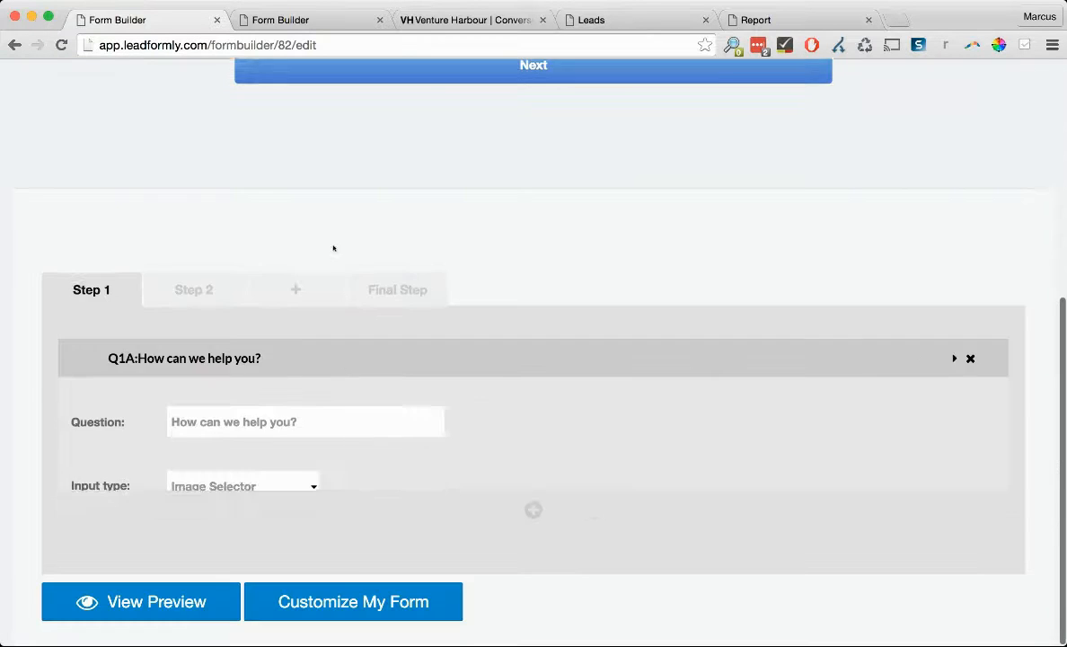
scroll(510, 338, "up", 4)
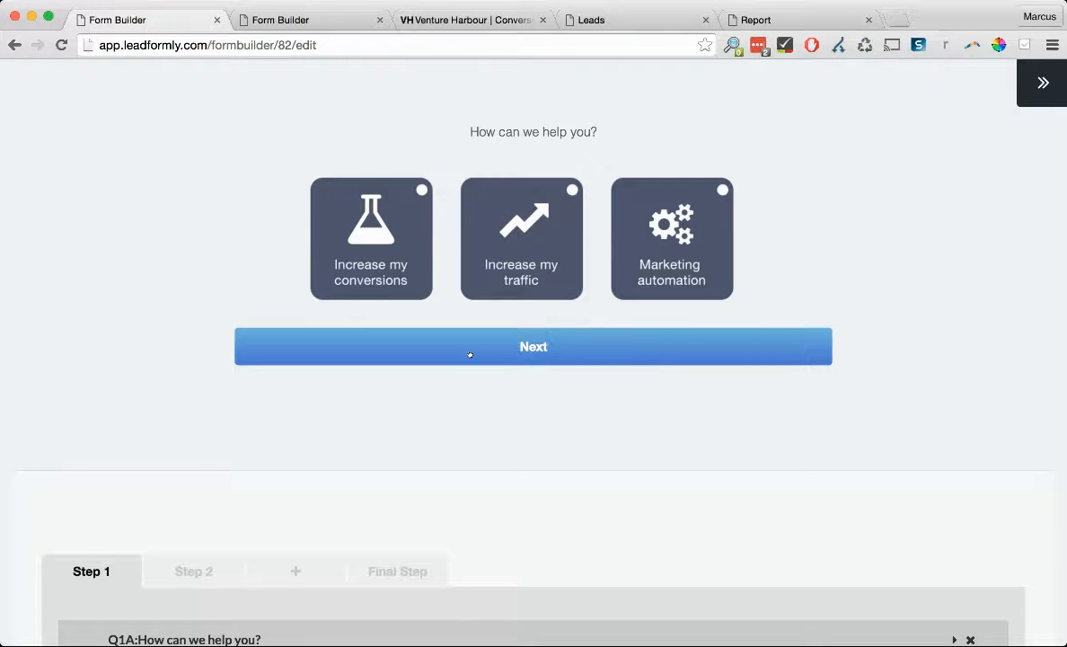
scroll(530, 377, "down", 3)
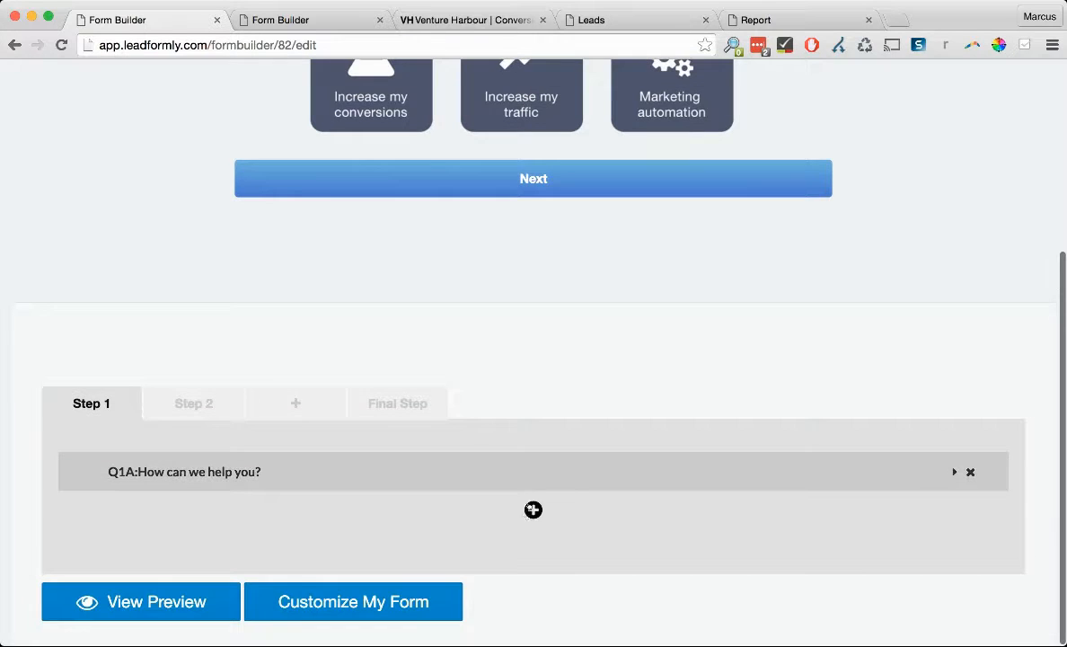
- Add a question below Q1A worded 'Which marketing automation tool do you use?'
left_click(534, 509)
scroll(607, 513, "down", 4)
left_click(248, 407)
type("Which marketing aut")
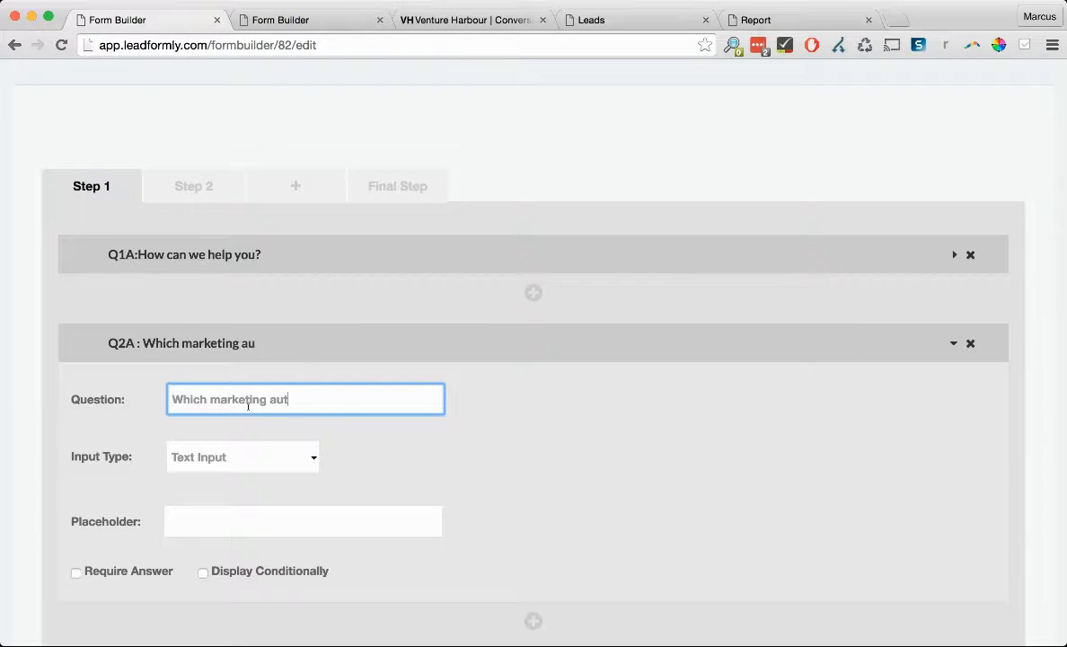
type("omation tool do you use?")
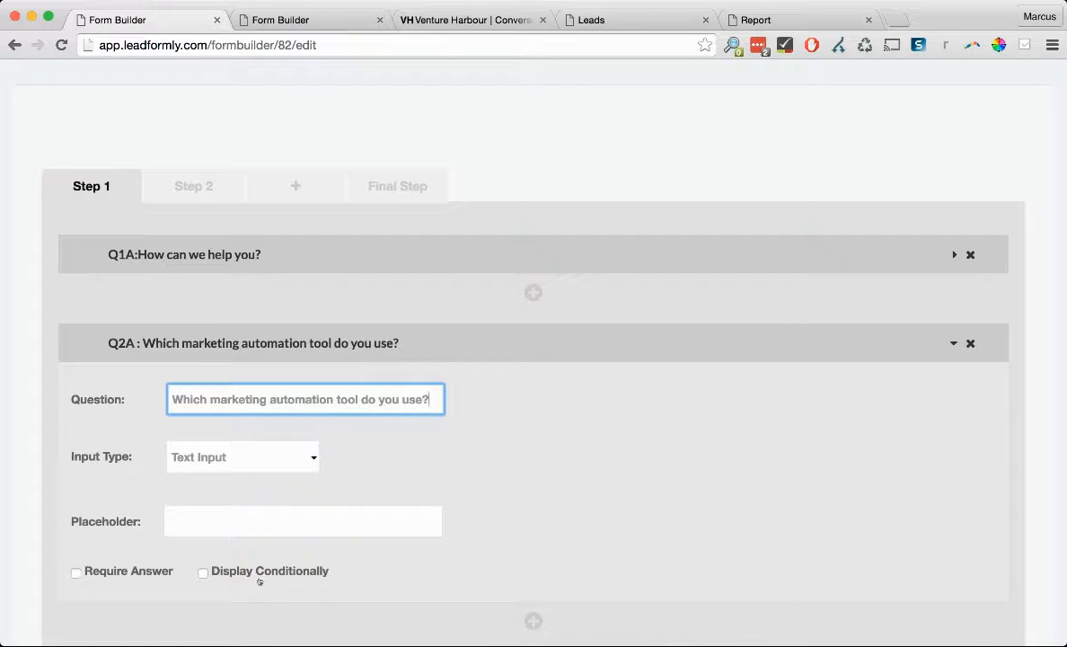
scroll(260, 582, "down", 3)
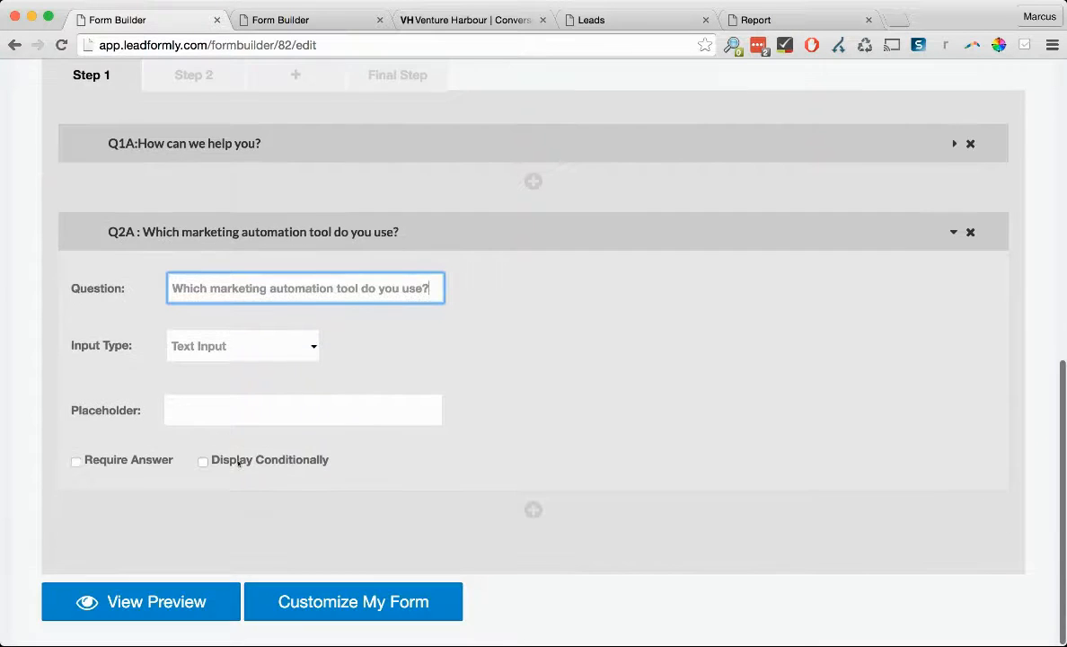
left_click(270, 460)
- Display Q2A only if Q1A is Marketing automation, skipping it for everybody else
left_click(222, 548)
scroll(350, 524, "down", 4)
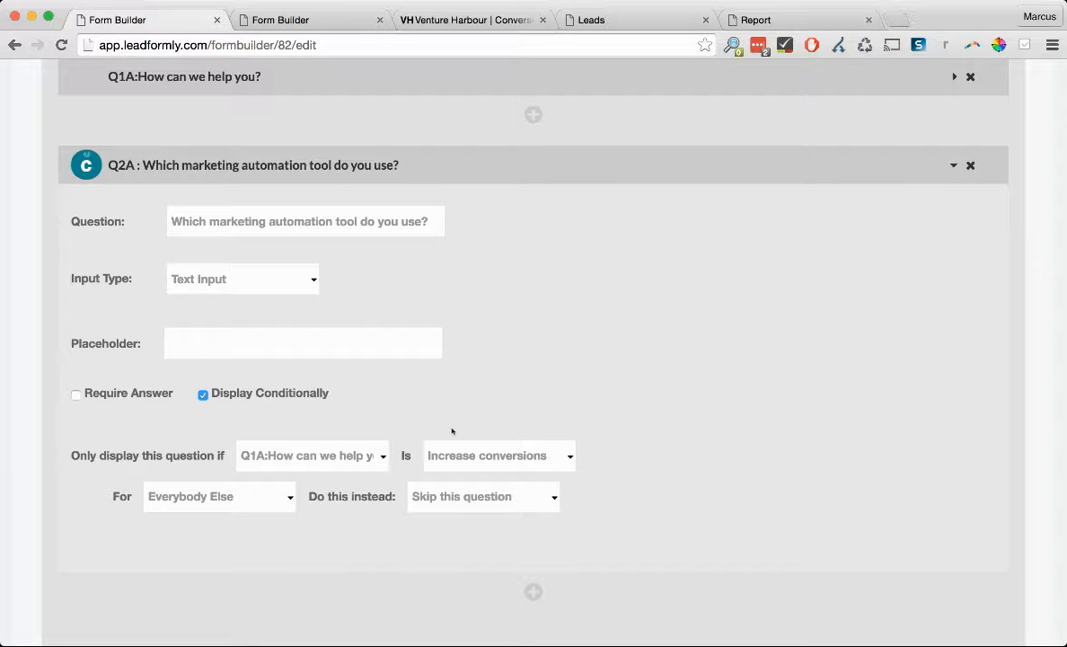
left_click(632, 477)
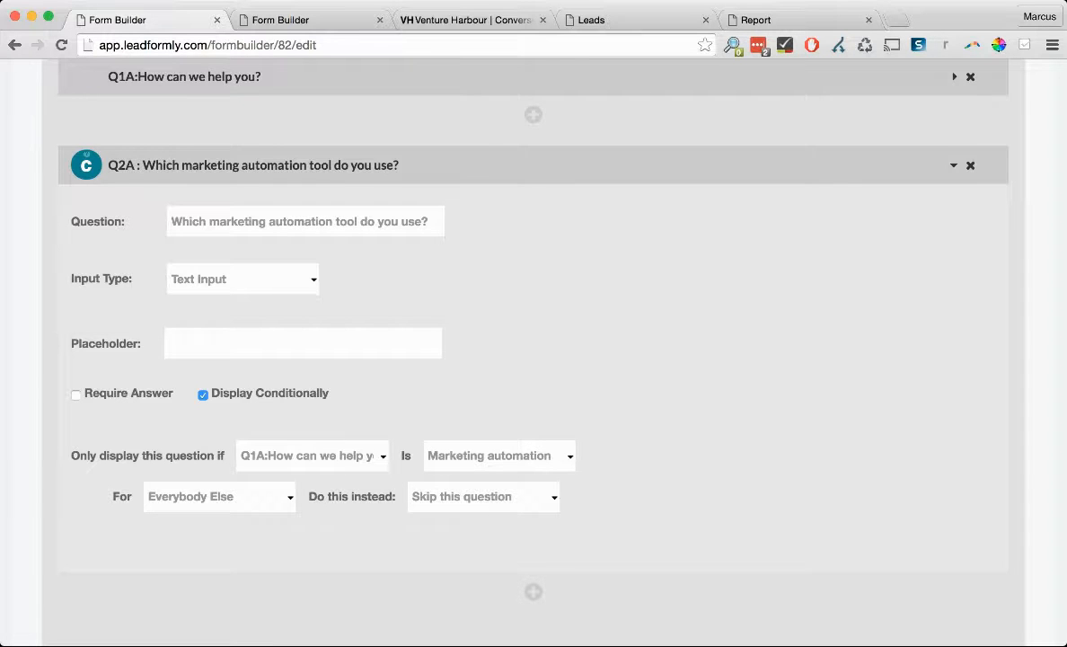
scroll(593, 506, "up", 10)
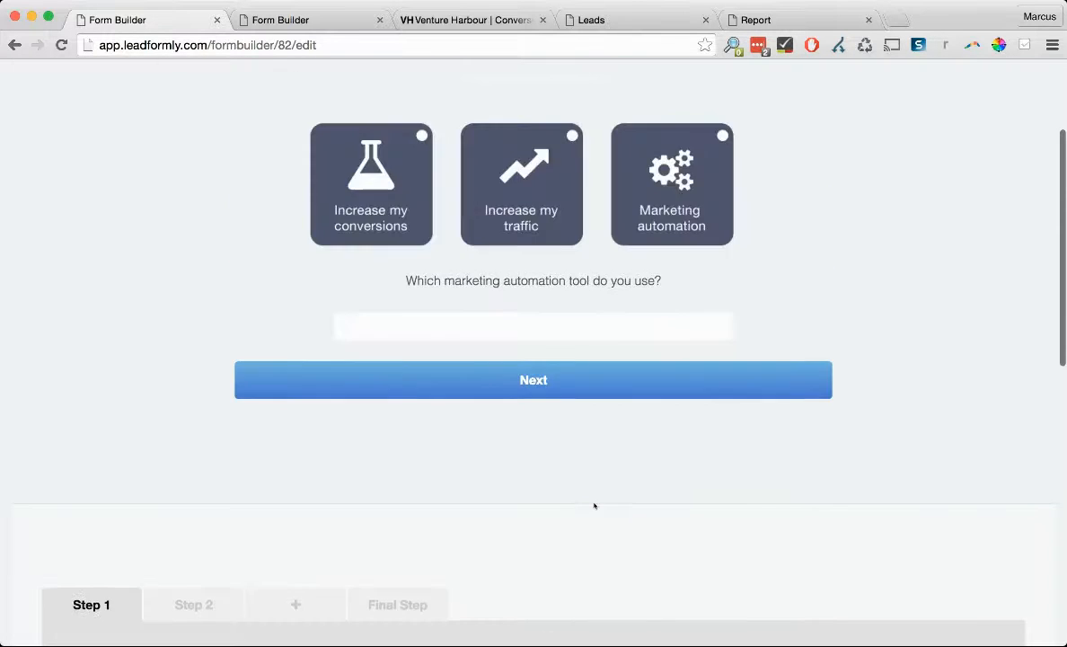
- Toggle the preview answers to confirm the tool question shows only for Marketing automation
left_click(373, 302)
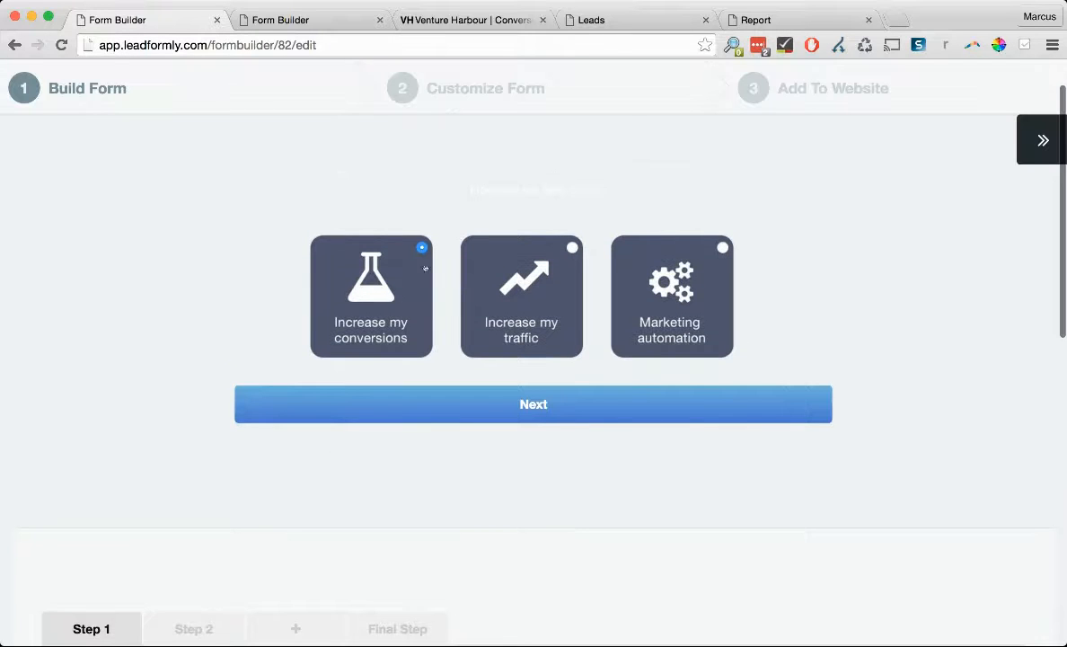
scroll(396, 302, "down", 1)
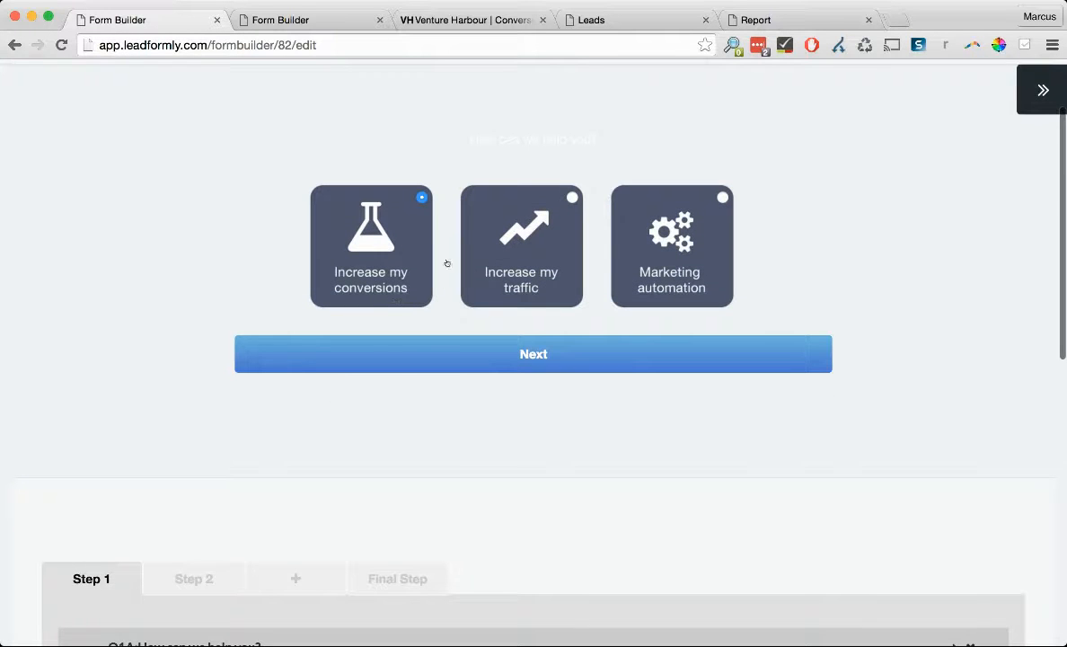
left_click(641, 232)
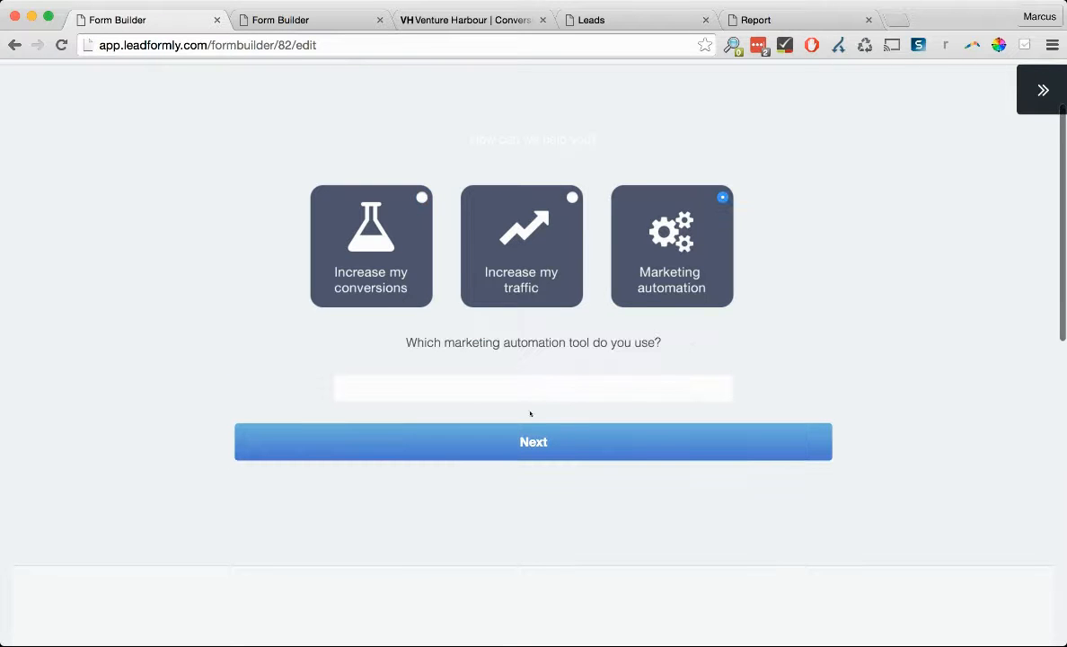
left_click(531, 267)
left_click(371, 242)
left_click(505, 250)
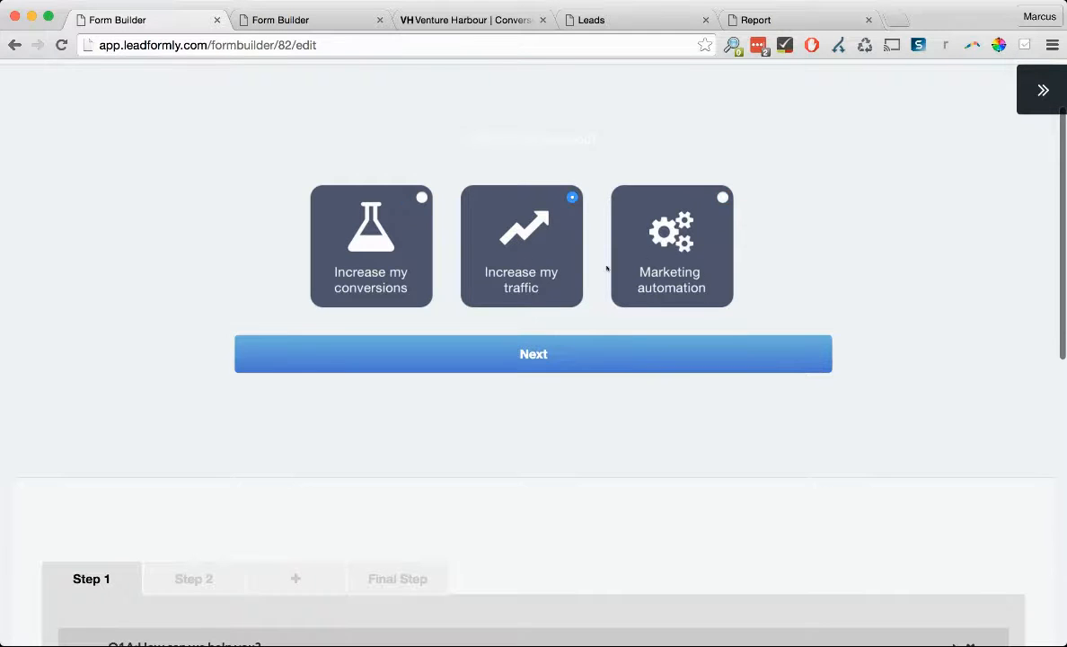
left_click(650, 259)
left_click(503, 238)
left_click(629, 260)
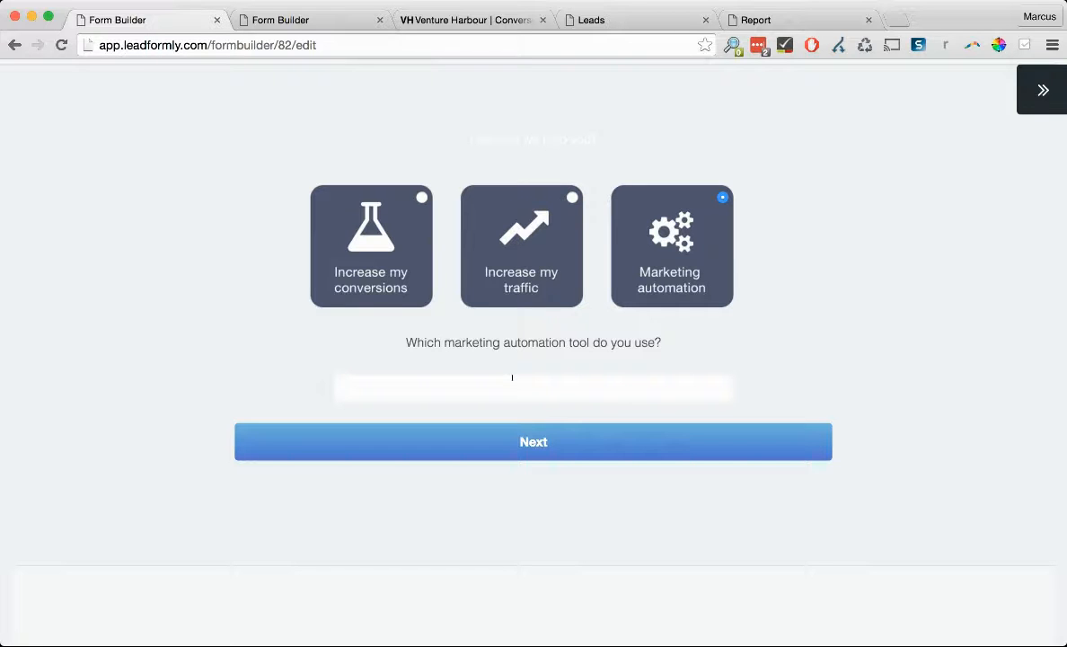
left_click(518, 284)
left_click(376, 232)
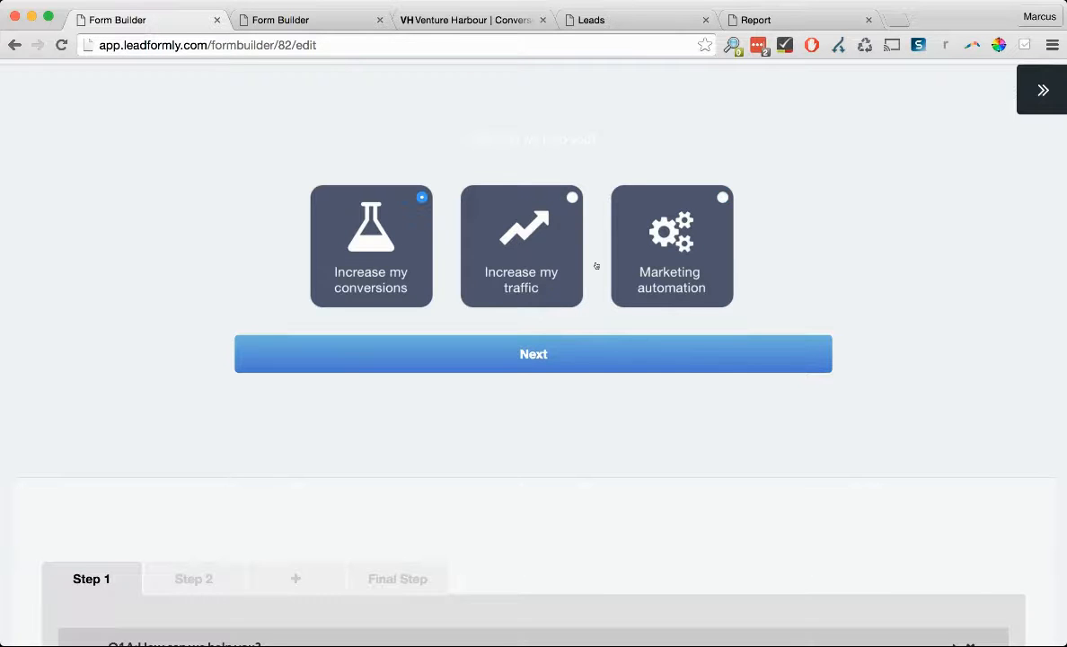
left_click(513, 242)
scroll(688, 298, "down", 3)
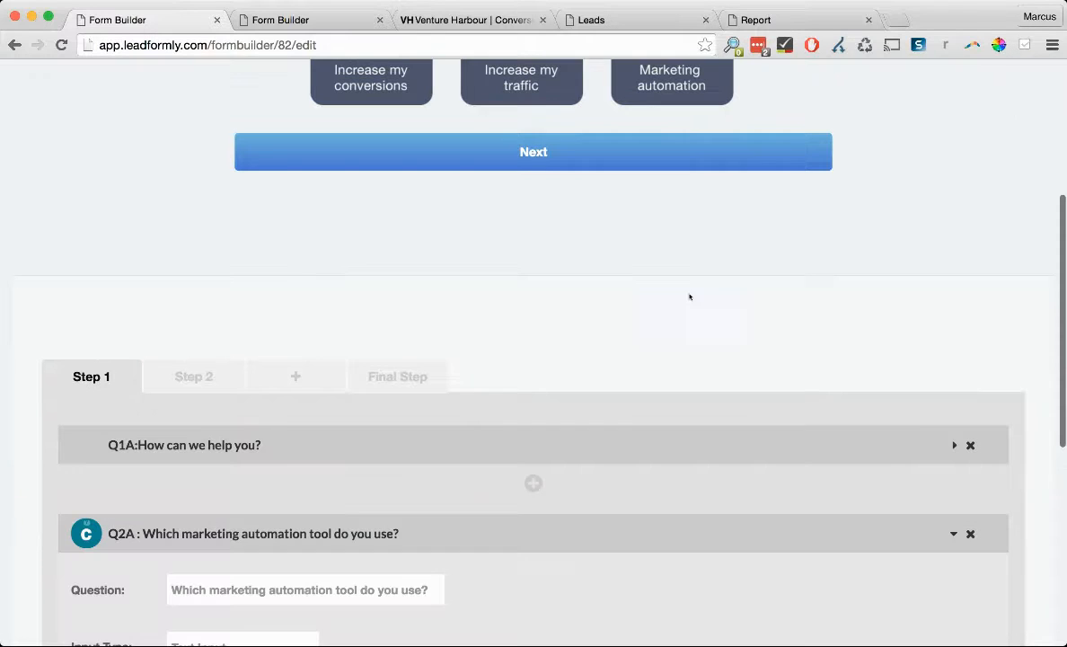
- Collapse Q2A and look over the Step 2 and Final Step questions
left_click(237, 535)
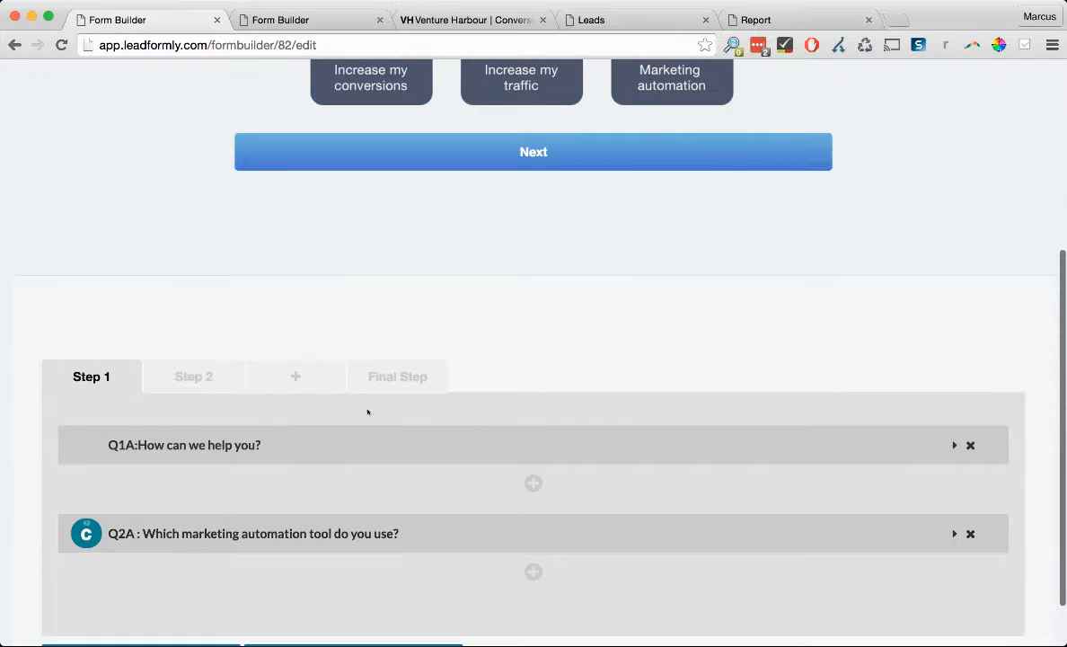
scroll(206, 372, "down", 1)
left_click(196, 327)
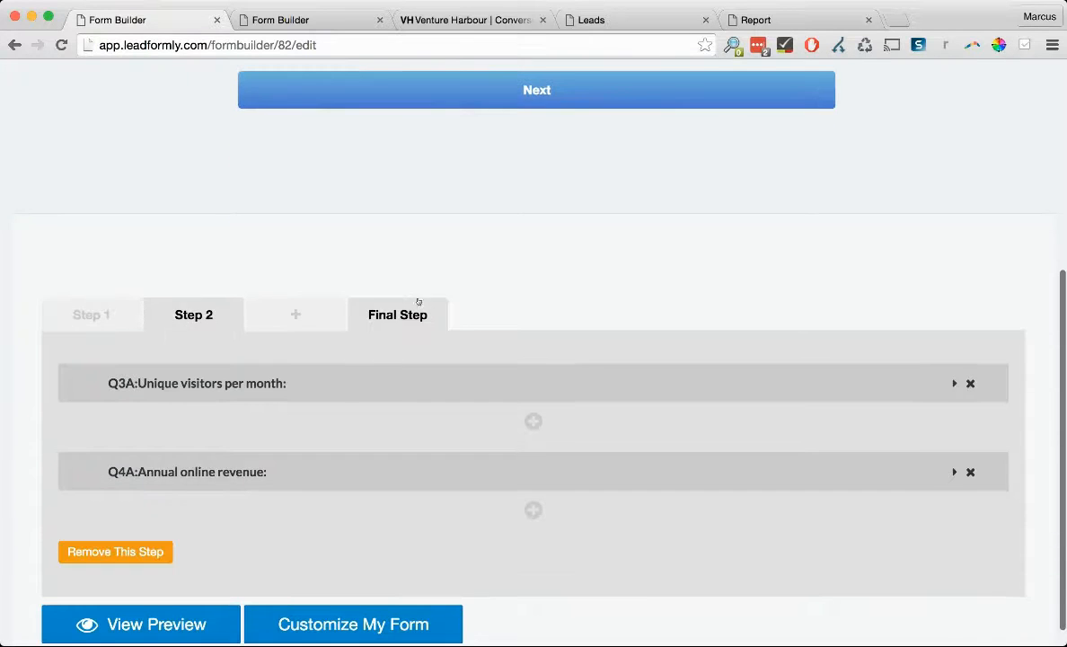
left_click(406, 316)
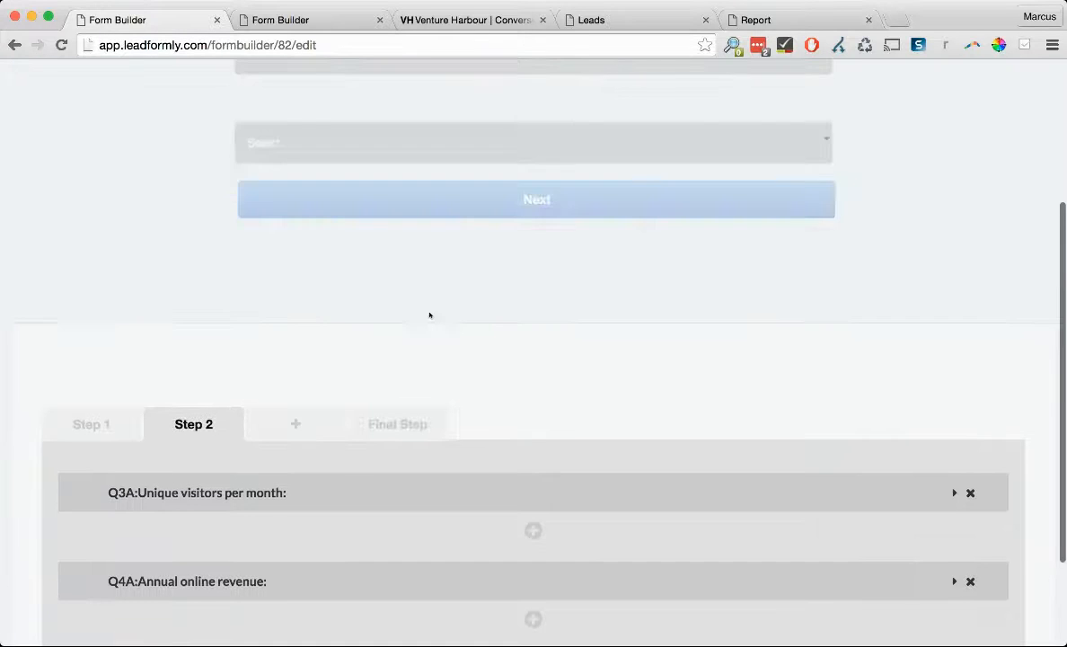
left_click(396, 416)
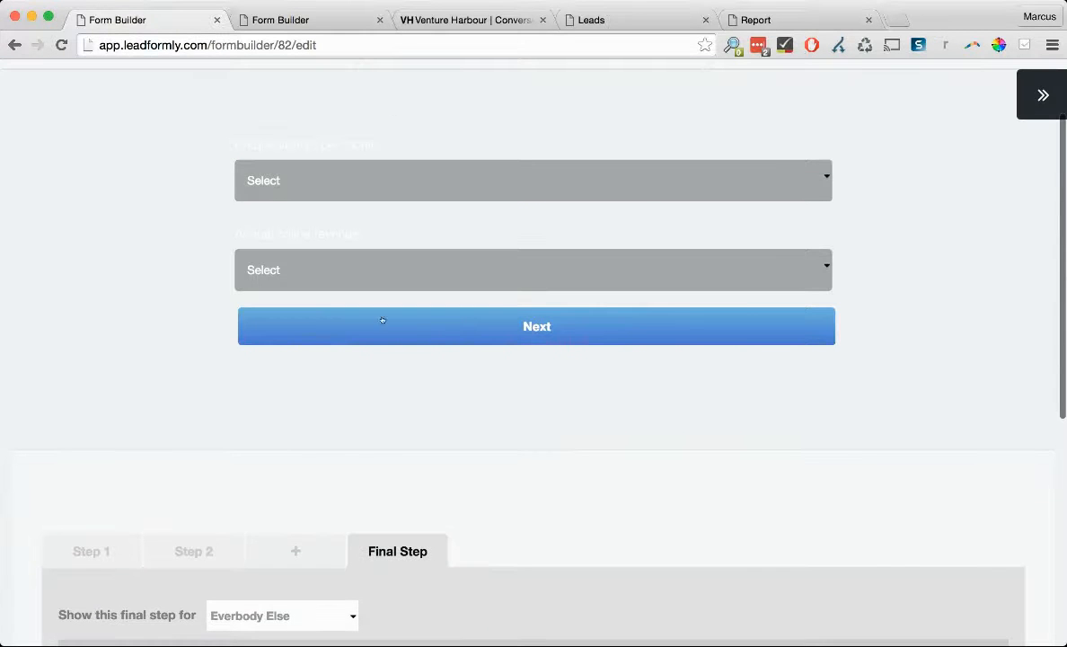
scroll(486, 181, "up", 2)
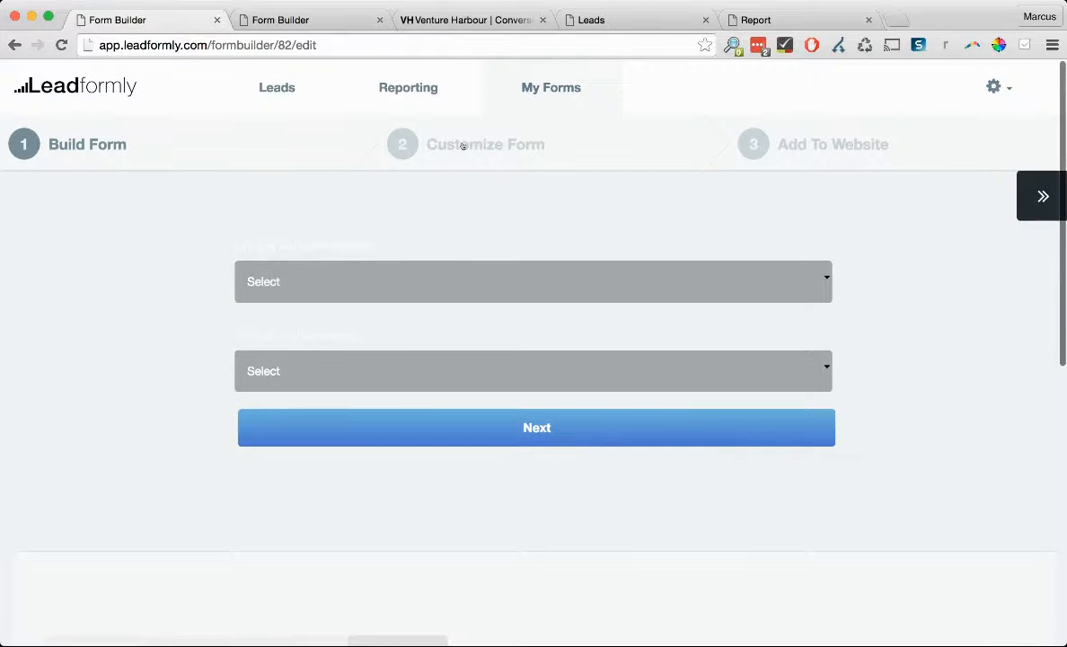
scroll(534, 276, "down", 2)
scroll(557, 132, "down", 4)
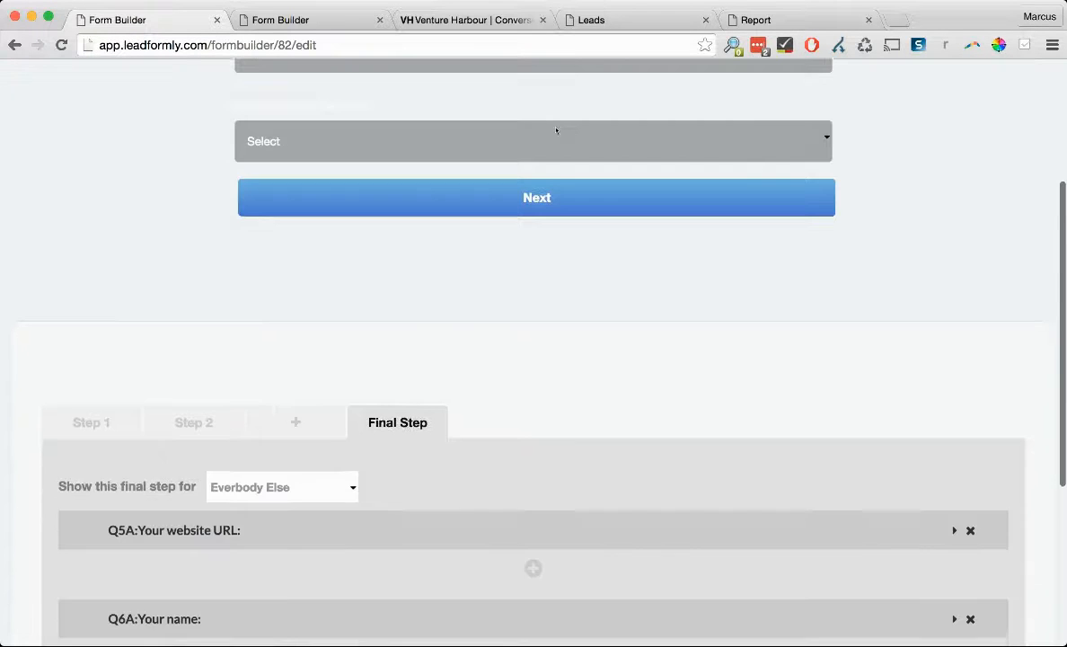
- Inspect the Q3A unique visitors and Q4A annual revenue settings, then show the Final Step
left_click(211, 368)
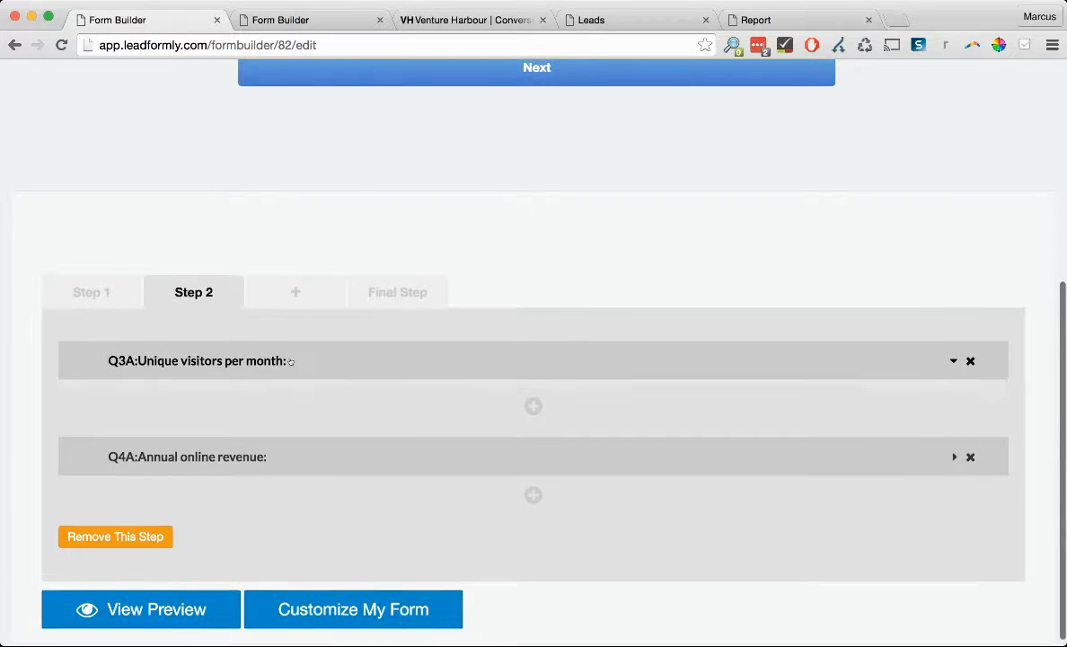
left_click(323, 361)
scroll(398, 250, "down", 3)
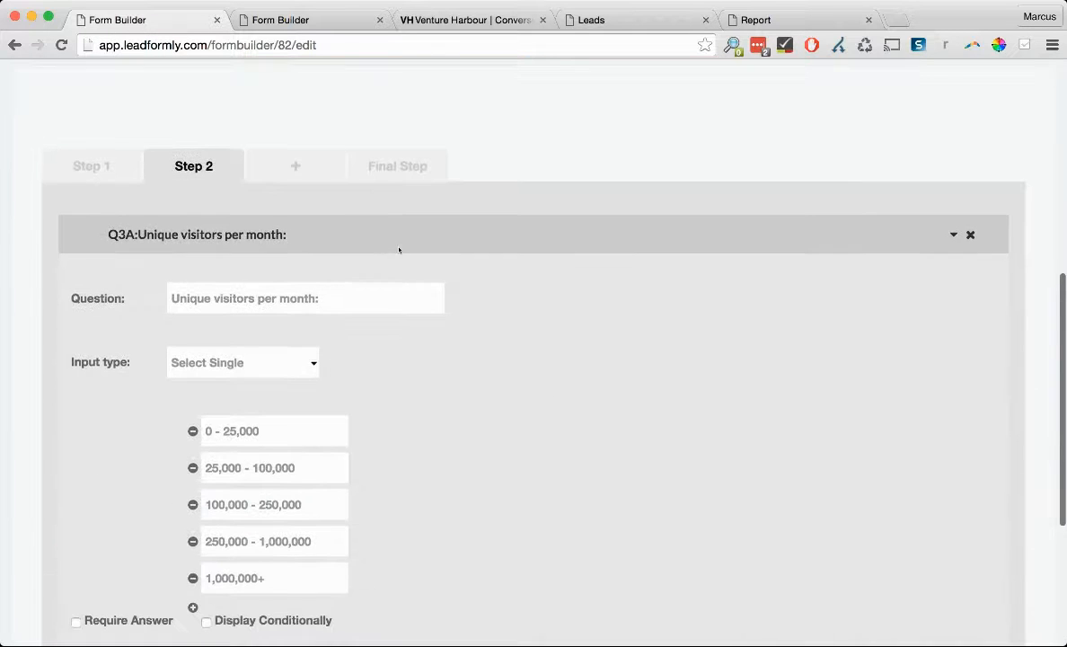
scroll(360, 266, "down", 1)
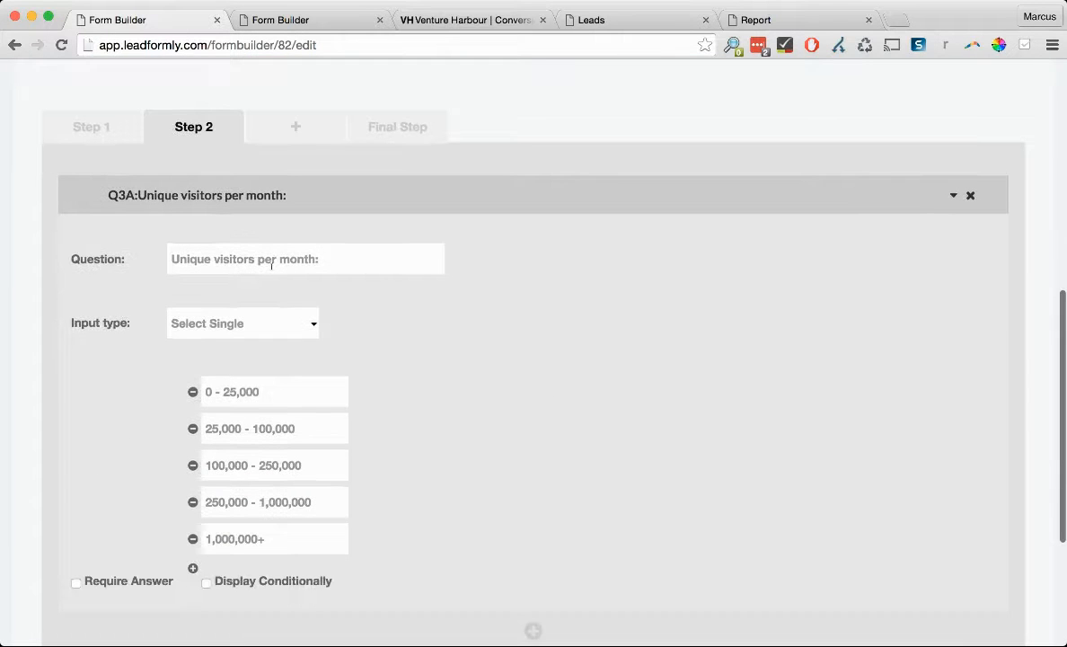
left_click(320, 198)
left_click(230, 439)
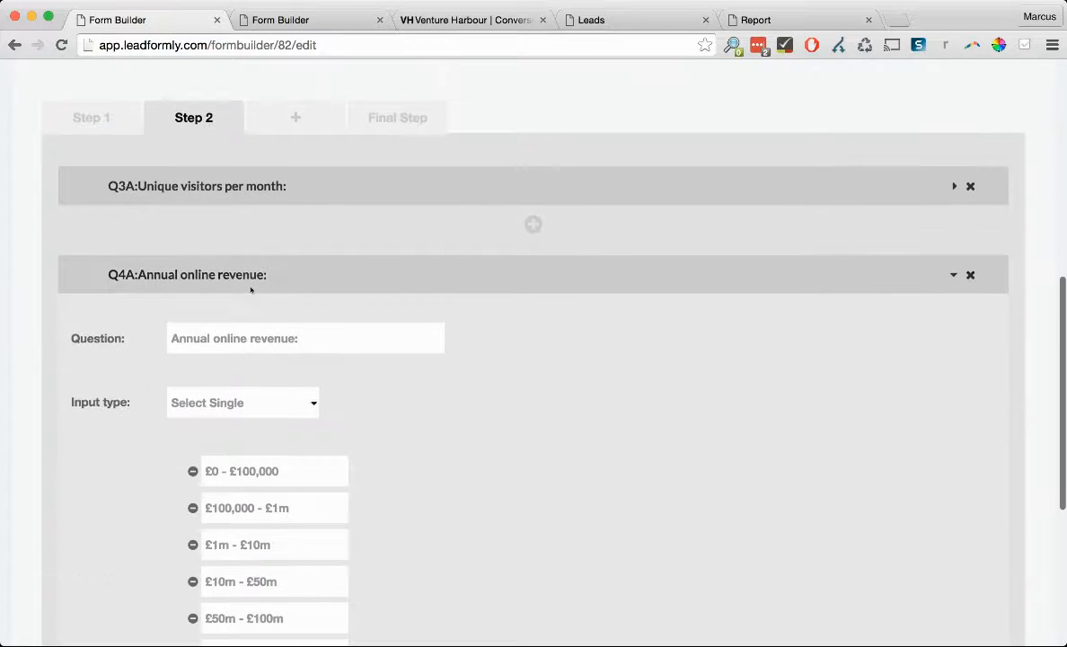
left_click(251, 290)
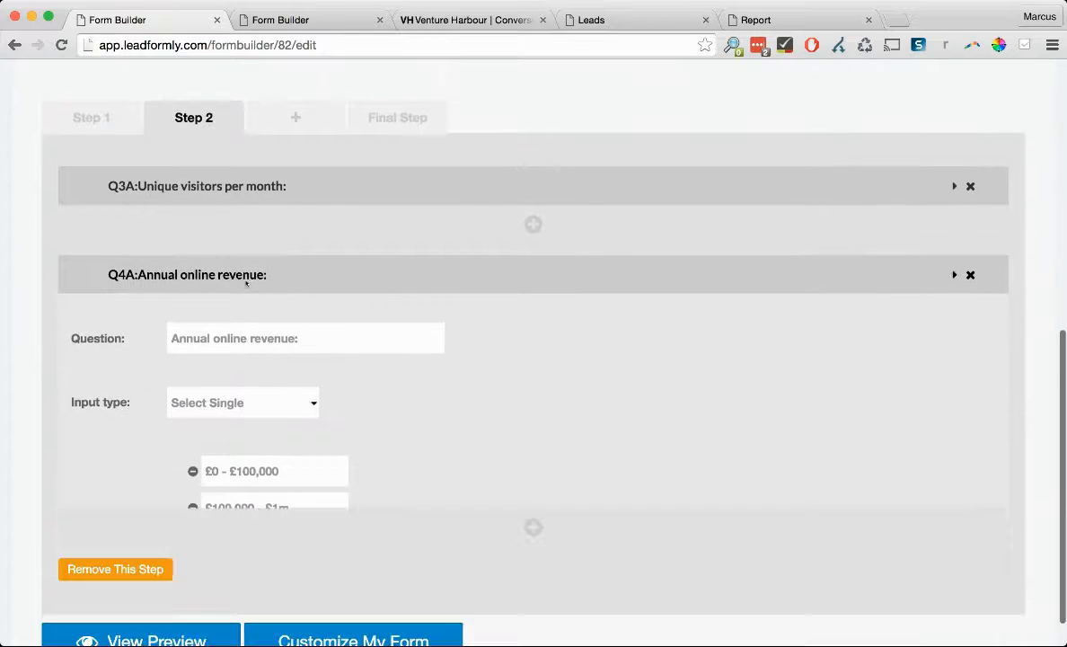
left_click(395, 306)
scroll(398, 300, "down", 3)
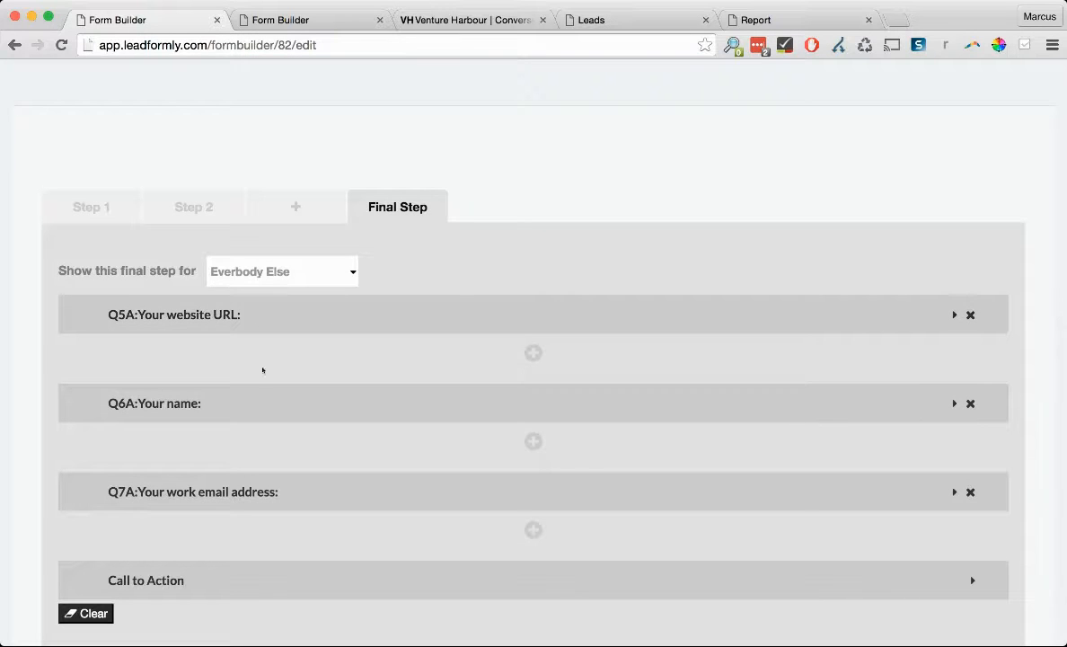
- Expand the Call to Action settings and scroll through the final step's items
left_click(182, 580)
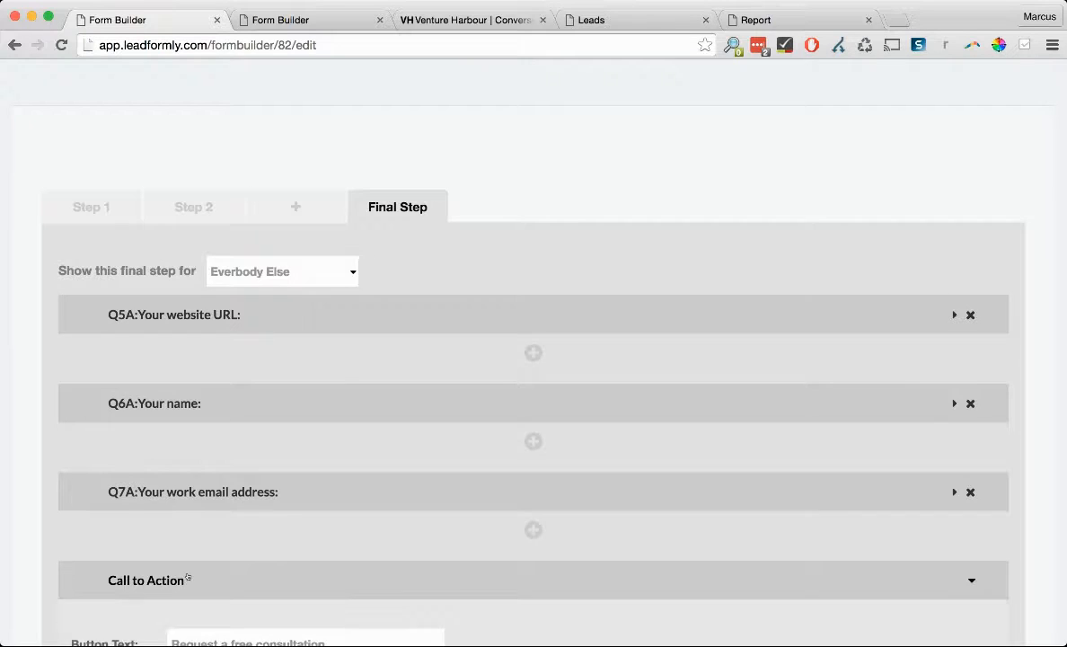
scroll(352, 443, "down", 4)
scroll(351, 444, "down", 1)
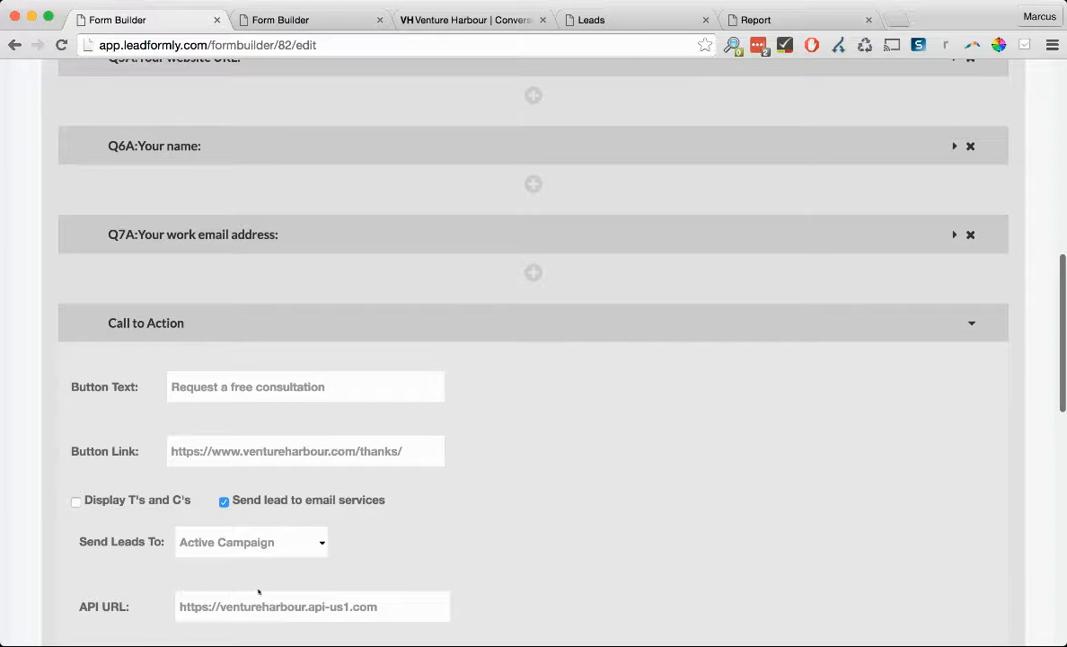
scroll(299, 557, "up", 1)
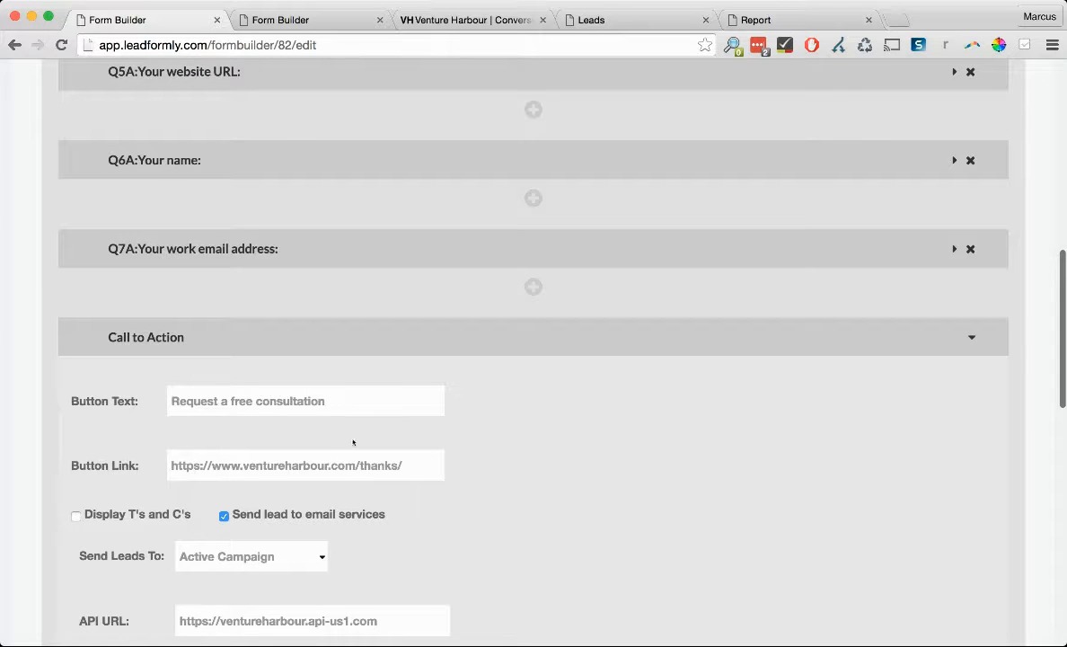
scroll(354, 442, "up", 10)
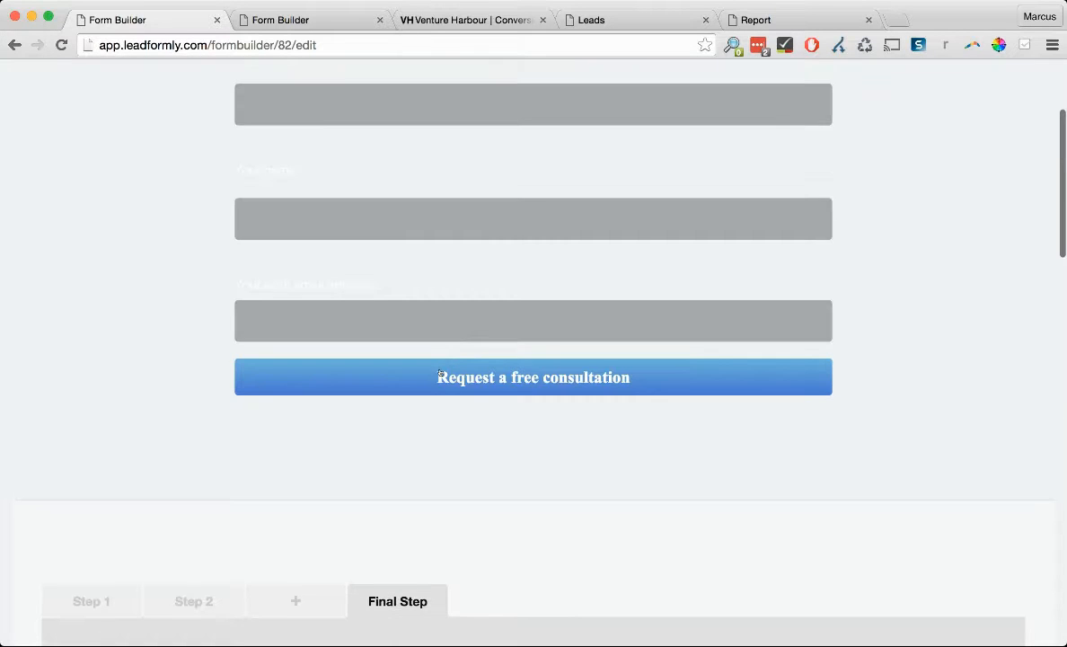
scroll(440, 374, "down", 3)
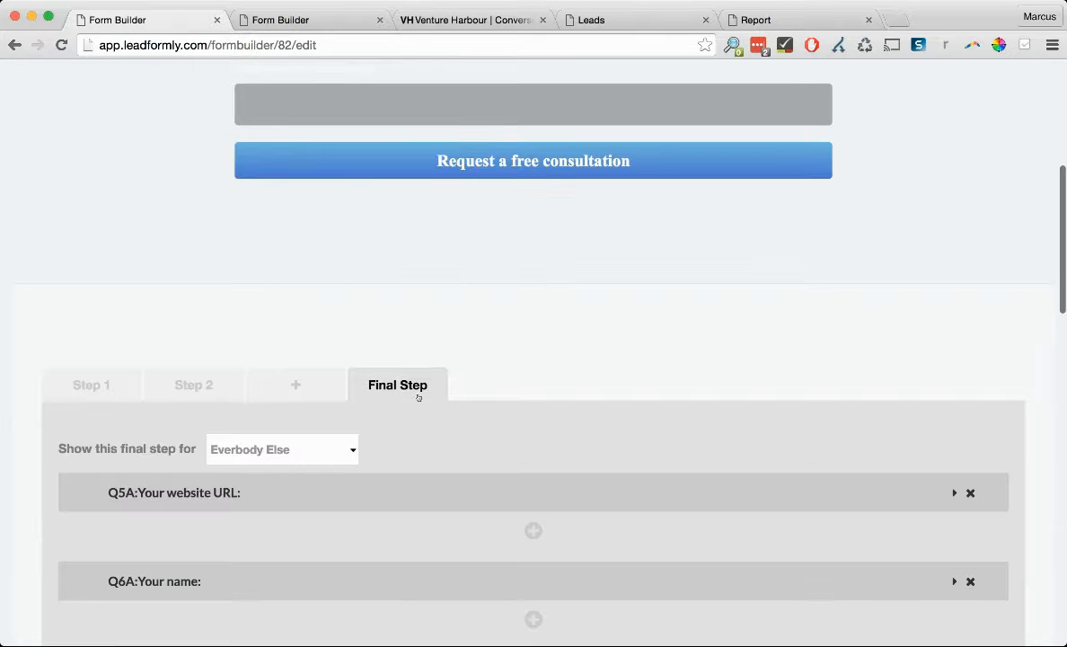
scroll(429, 382, "down", 4)
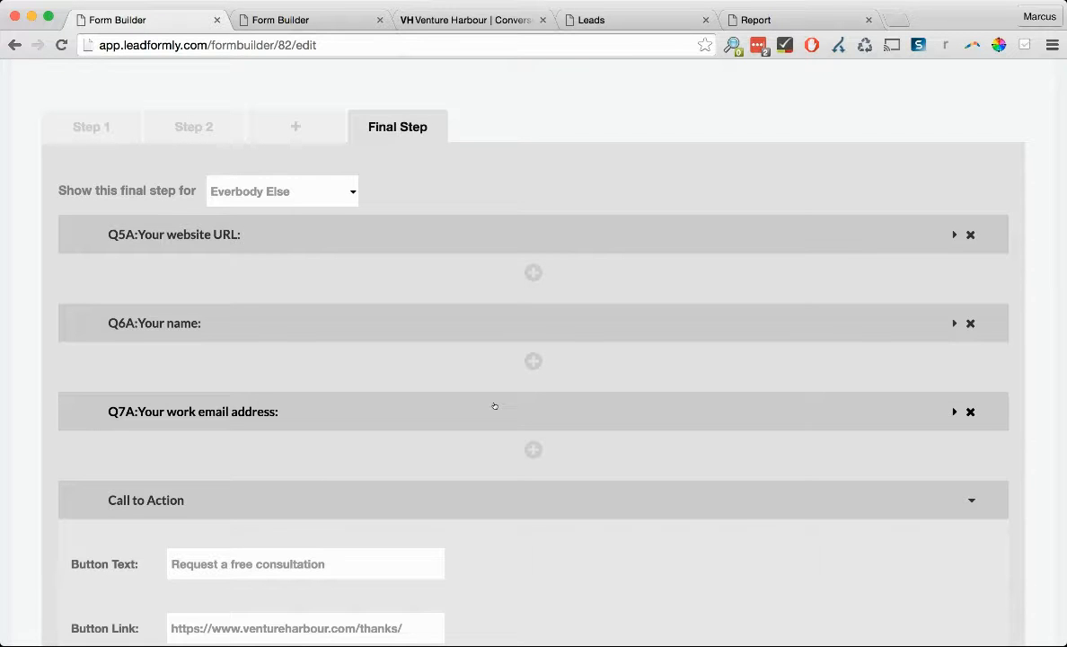
scroll(494, 406, "up", 10)
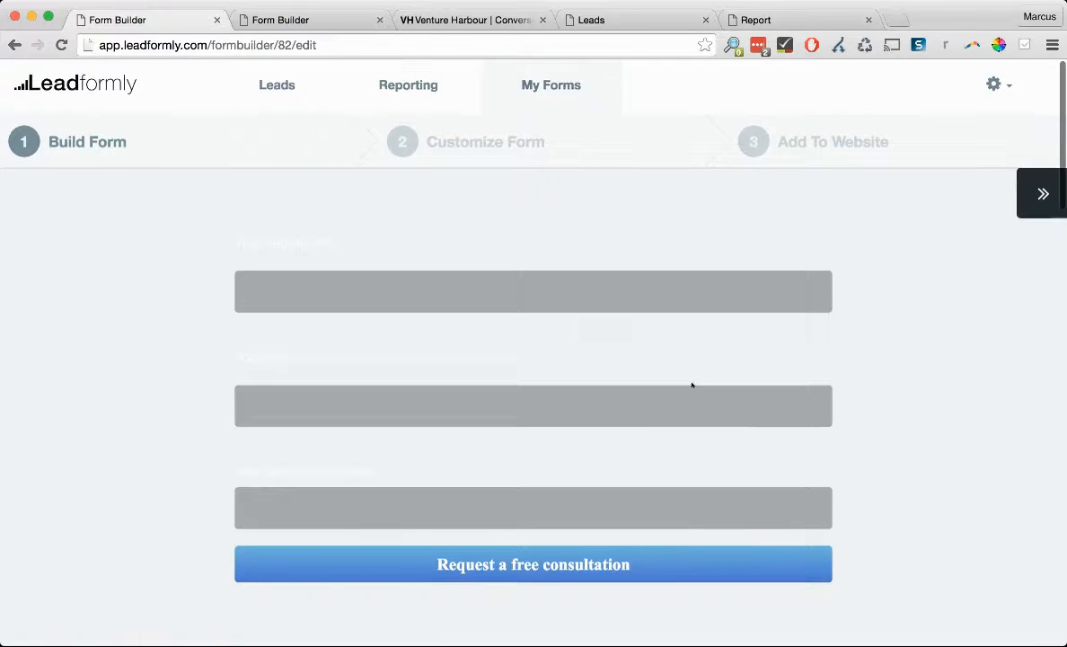
scroll(692, 384, "down", 3)
scroll(691, 385, "down", 5)
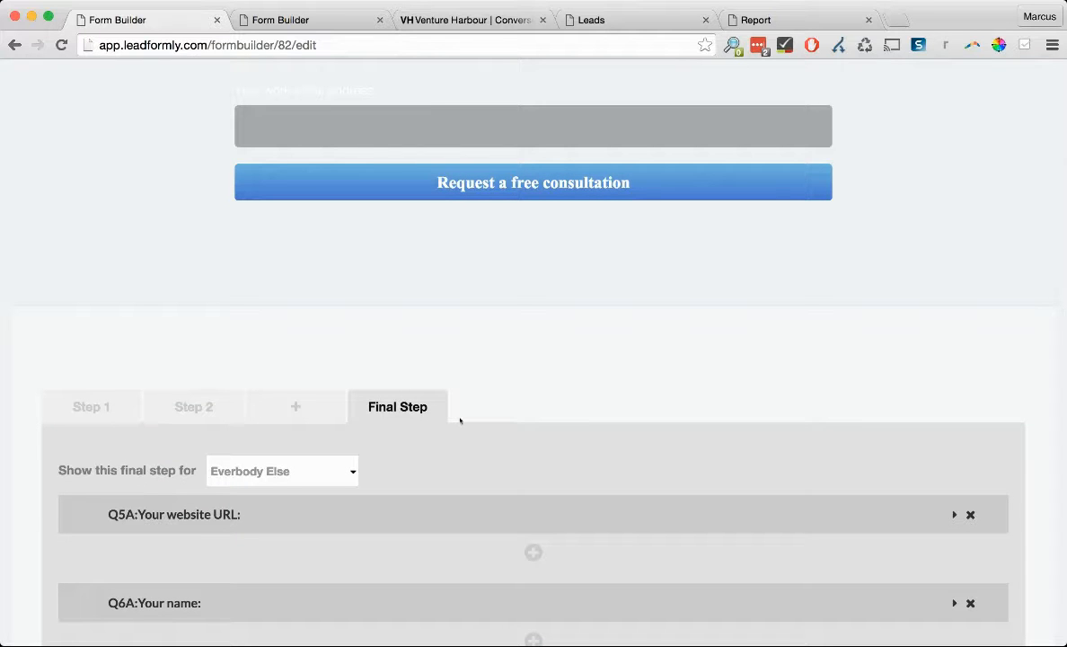
- Show the Step 2 questions, then switch to the Customize Form page
left_click(212, 424)
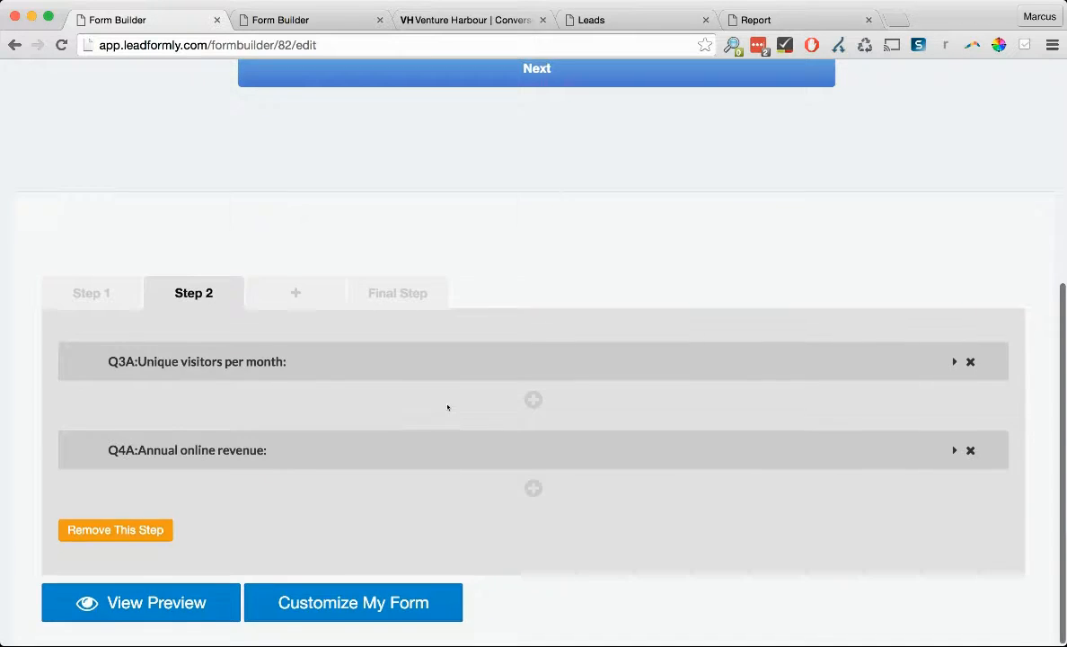
scroll(448, 409, "up", 5)
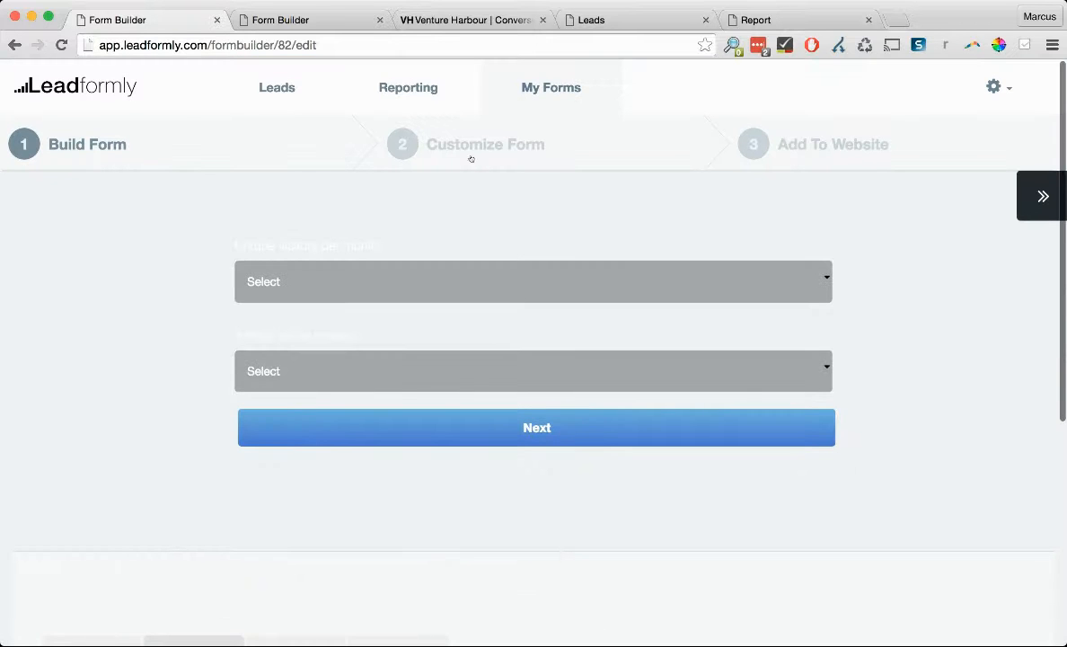
left_click(280, 22)
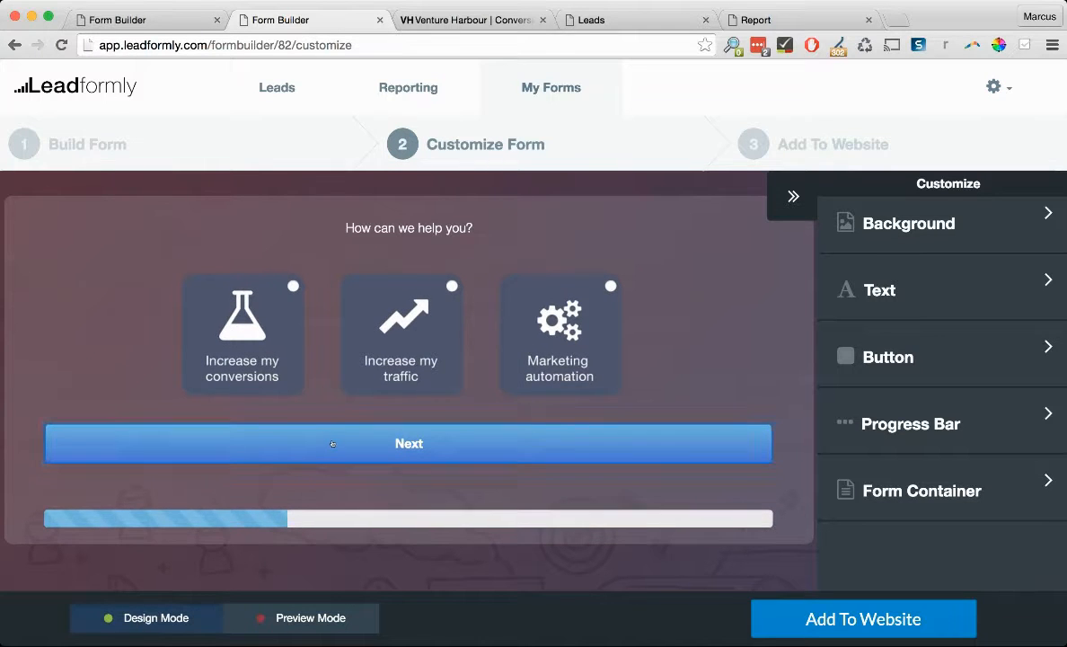
- Relabel the first step's Next button as 'Next Question' using Change Text
left_click(644, 443)
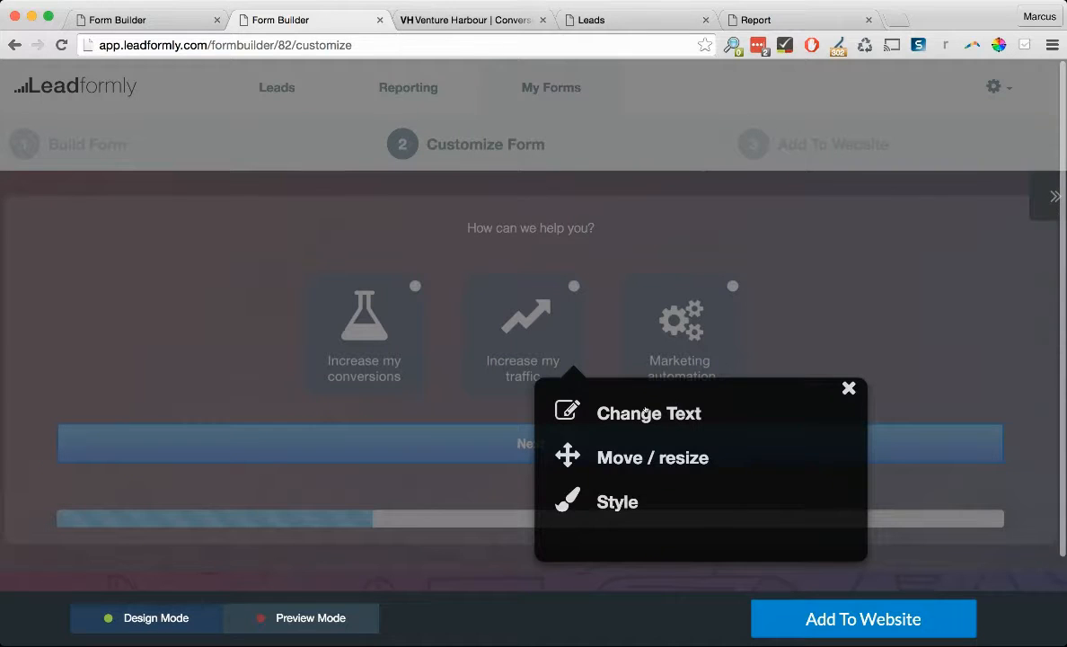
left_click(645, 412)
left_click(740, 469)
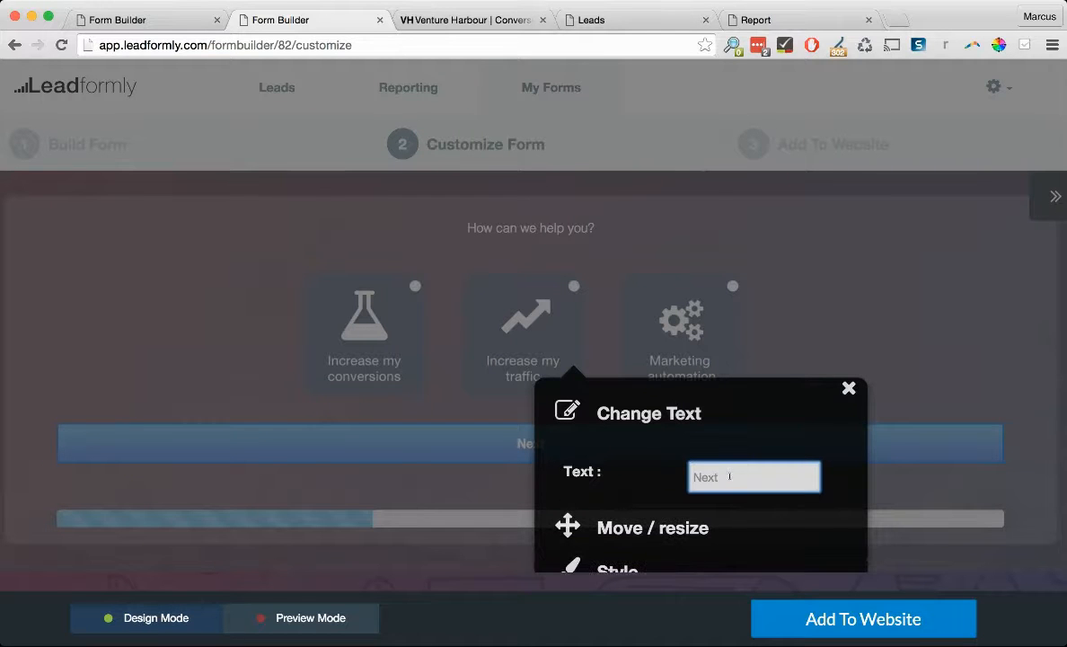
type("Question")
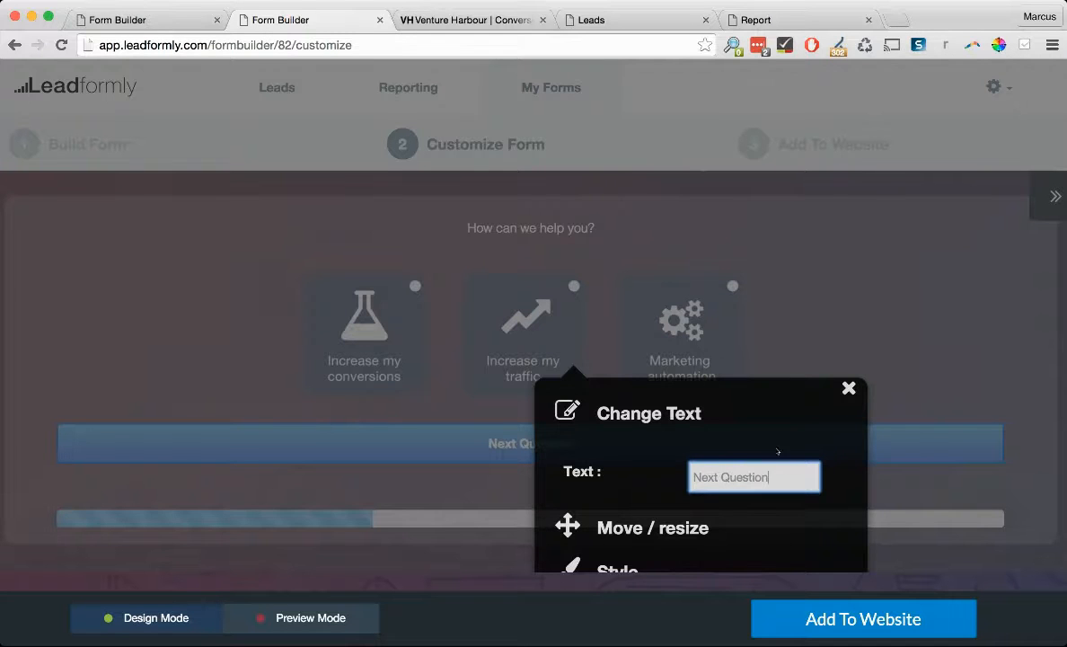
left_click(849, 388)
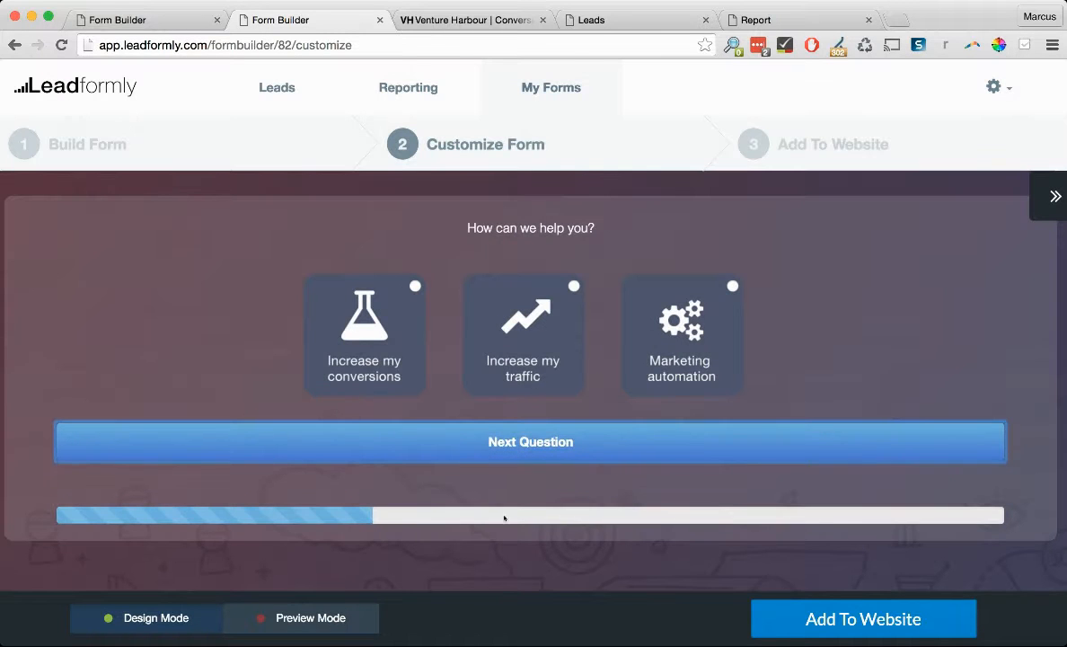
left_click(1047, 194)
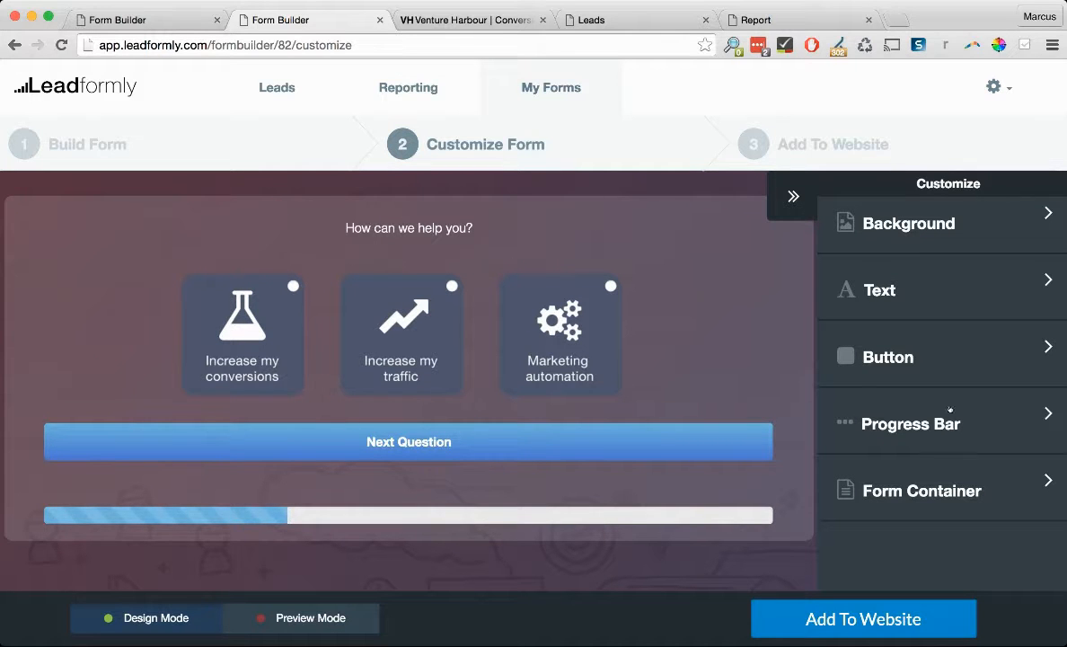
- Glance at the button styling settings, then switch the form to Preview Mode
left_click(917, 358)
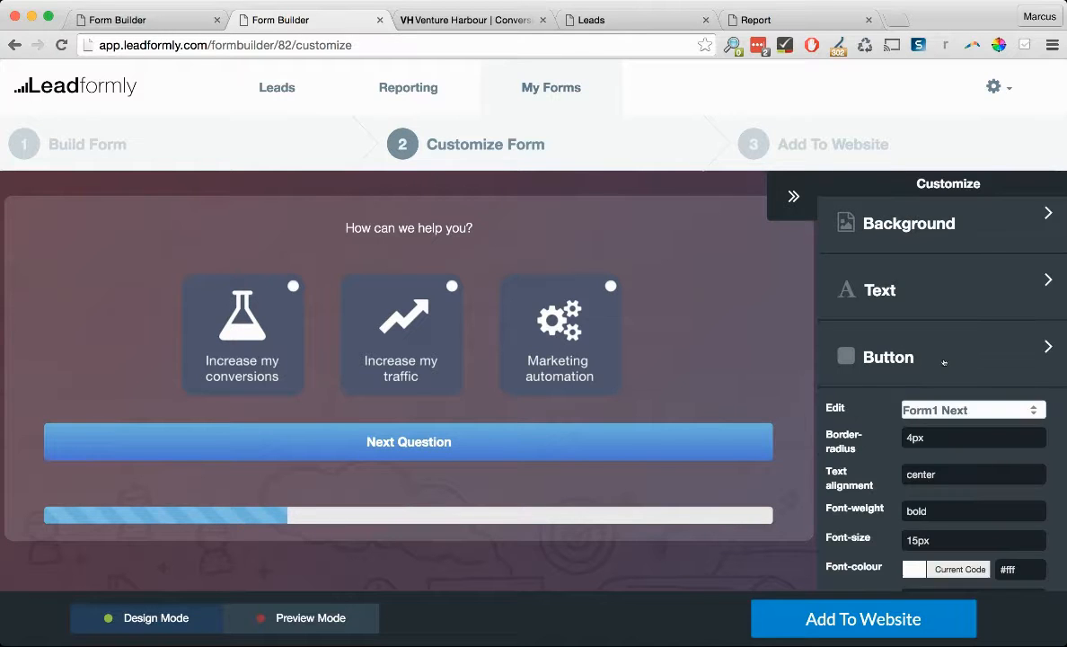
left_click(794, 196)
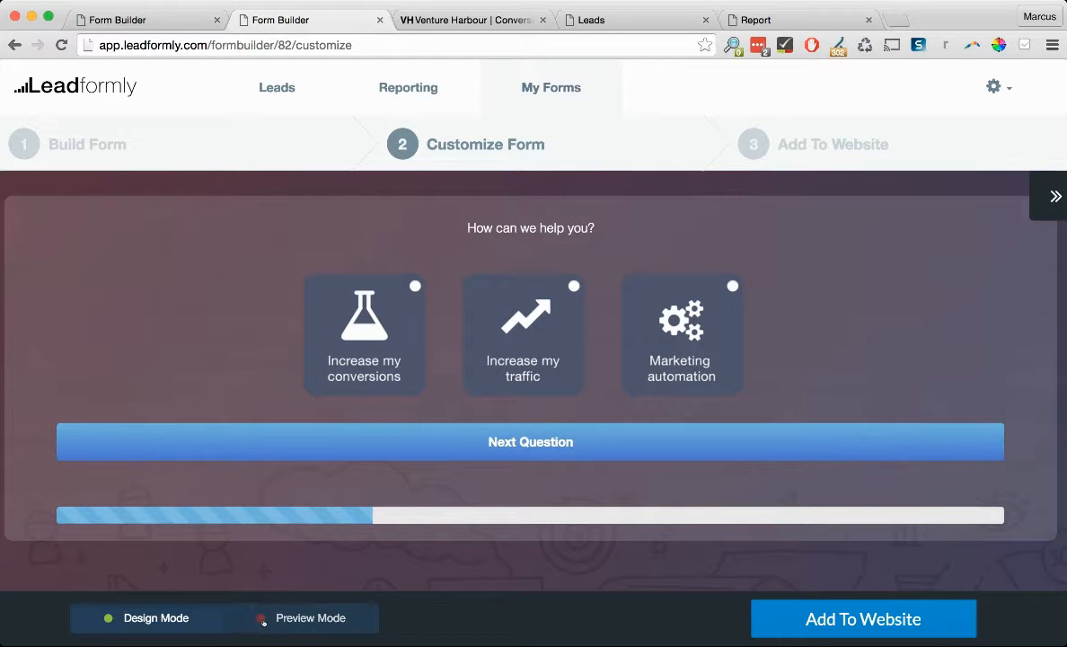
left_click(263, 620)
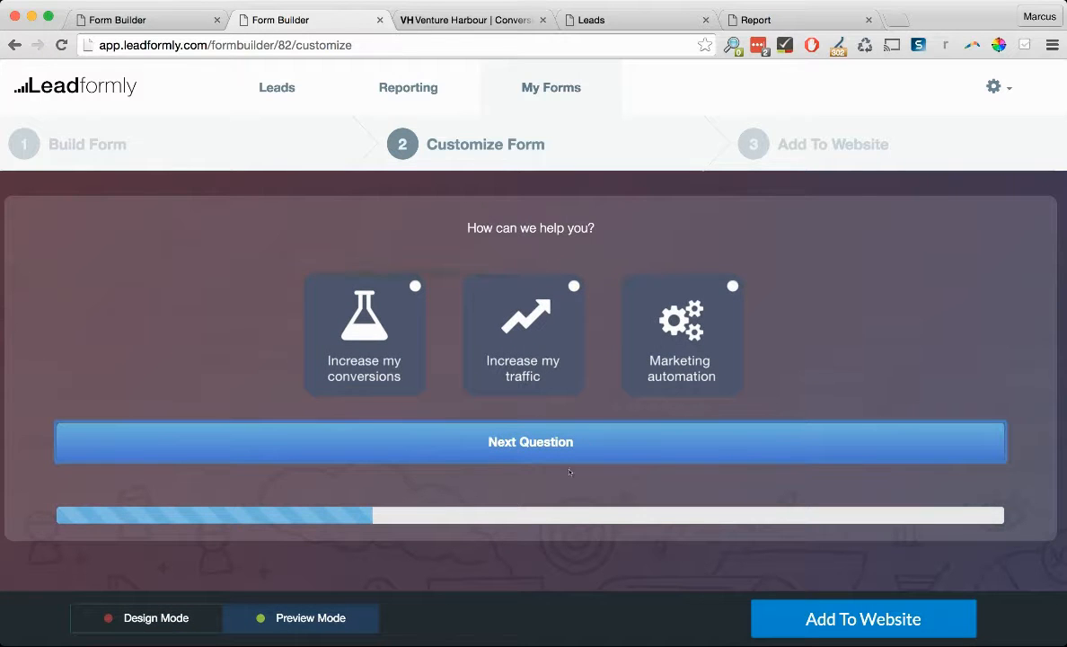
- Answer Increase my traffic, 0 - 25,000 visitors and £100,000 - £1m revenue to reach the final step
left_click(499, 332)
left_click(543, 459)
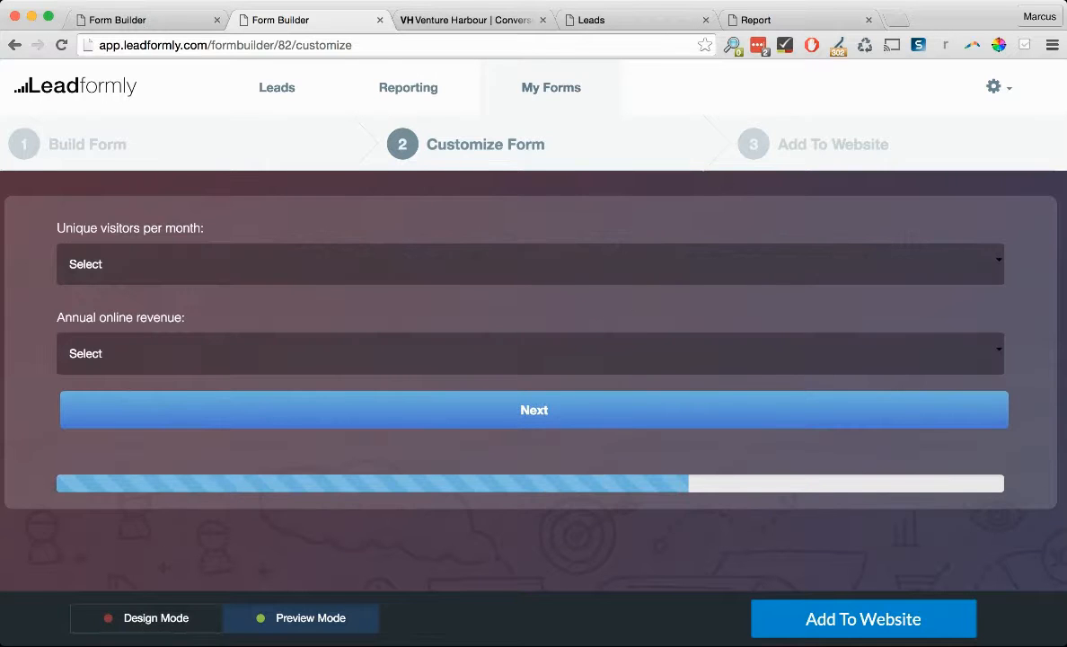
left_click(262, 262)
left_click(304, 353)
left_click(305, 404)
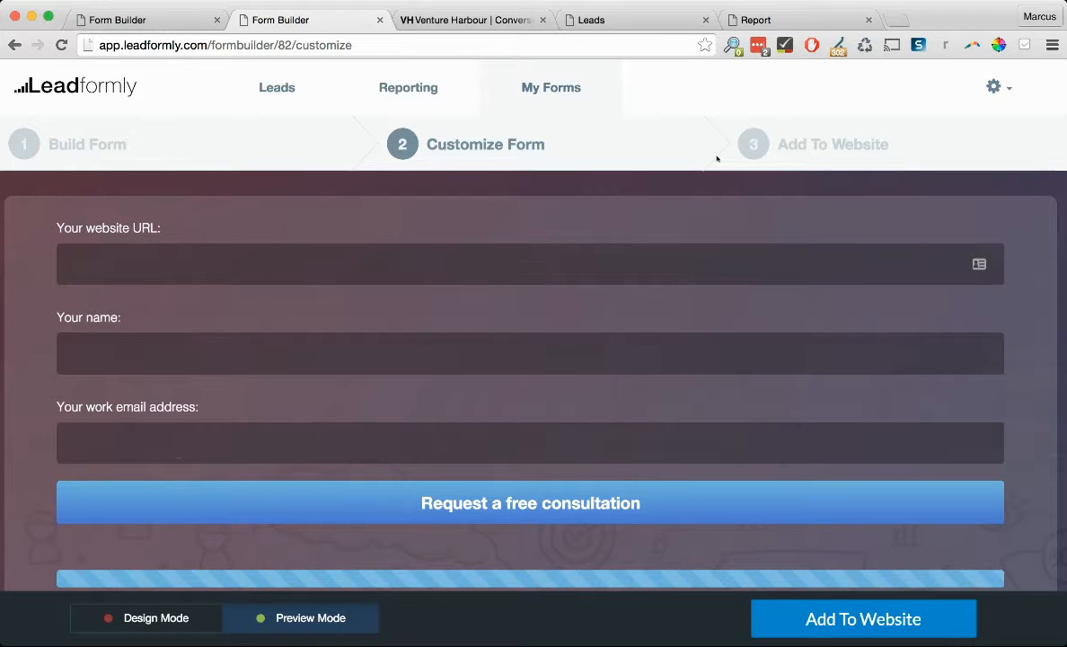
- On Add To Website, enter a 500 average lead value and enable different values per lead
left_click(738, 128)
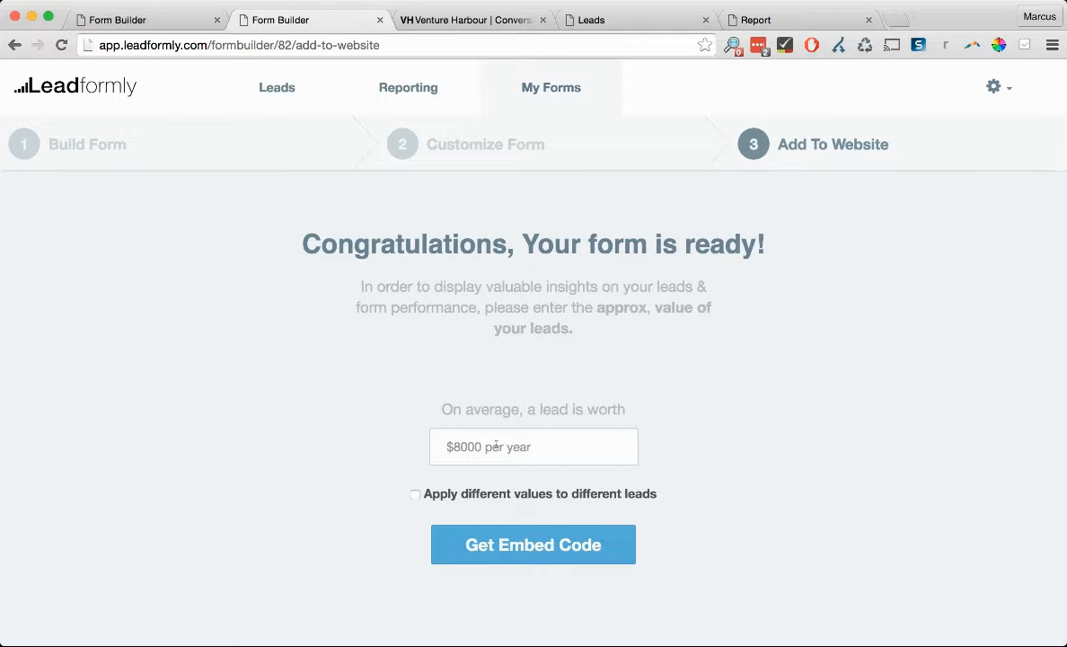
left_click(496, 445)
type("500")
left_click(540, 410)
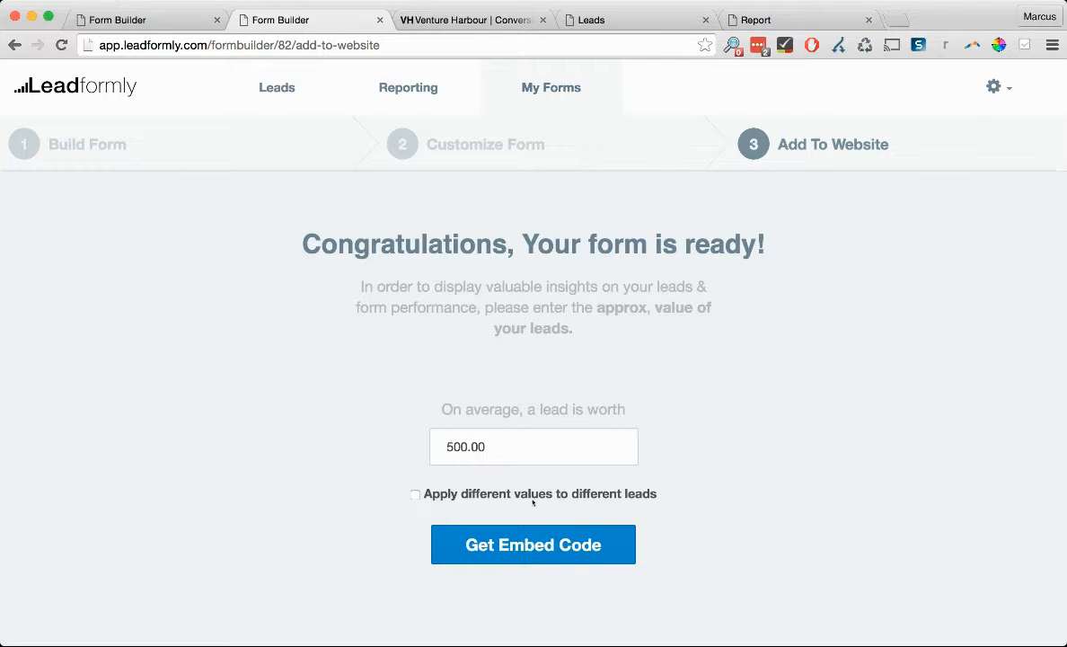
left_click(415, 494)
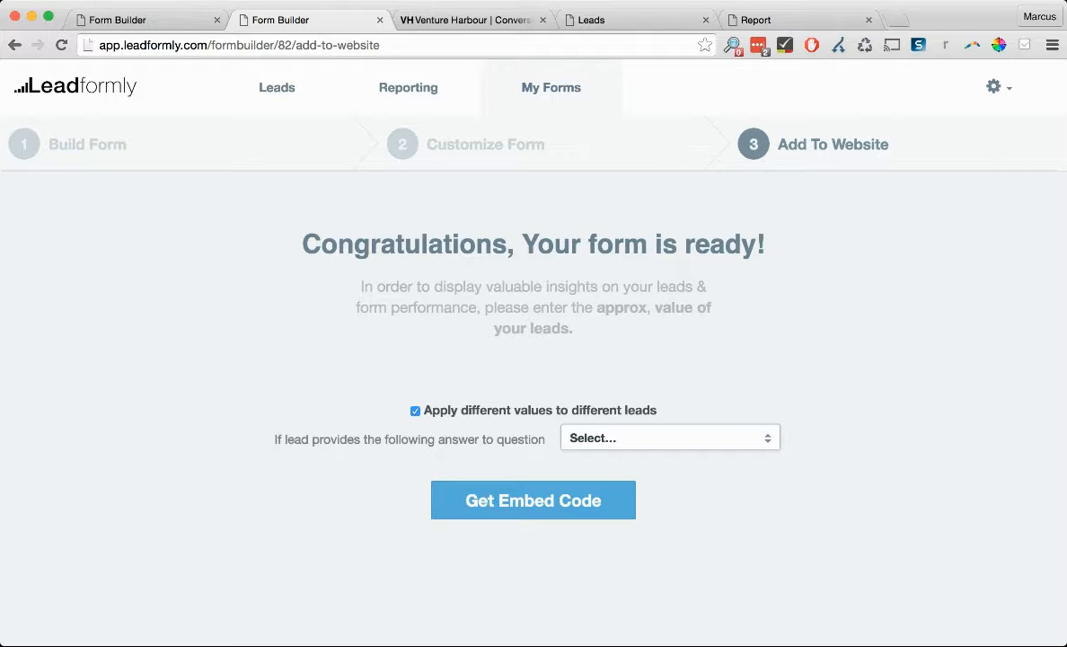
- Base lead values on Annual online revenue, valuing the first four bands 100, 200, 300 and 400
left_click(763, 429)
scroll(812, 414, "down", 3)
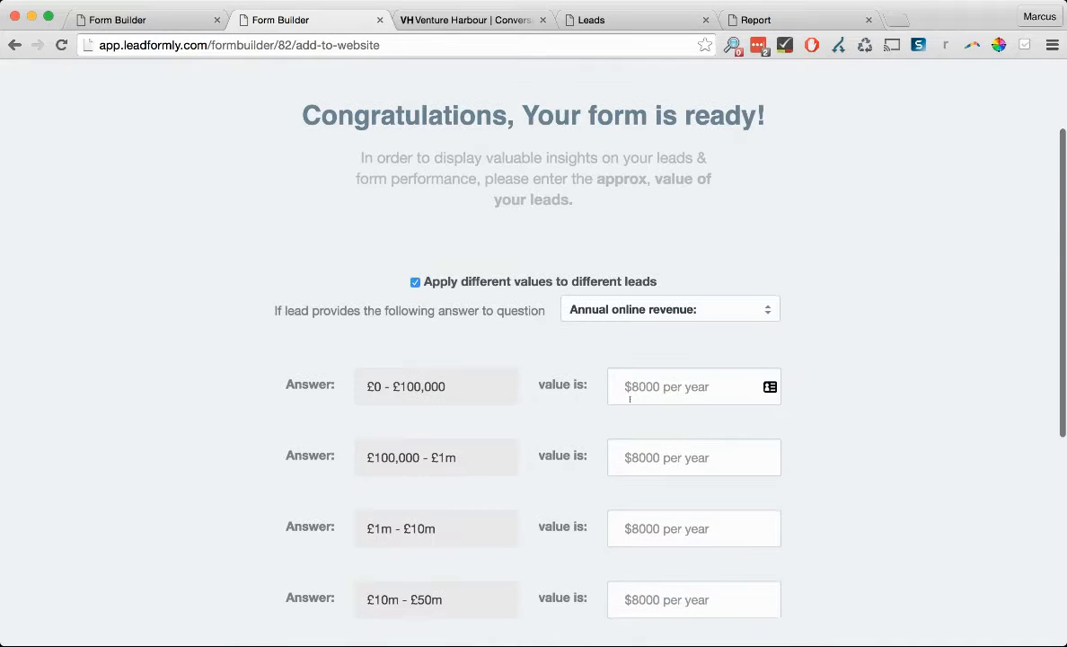
scroll(653, 380, "down", 1)
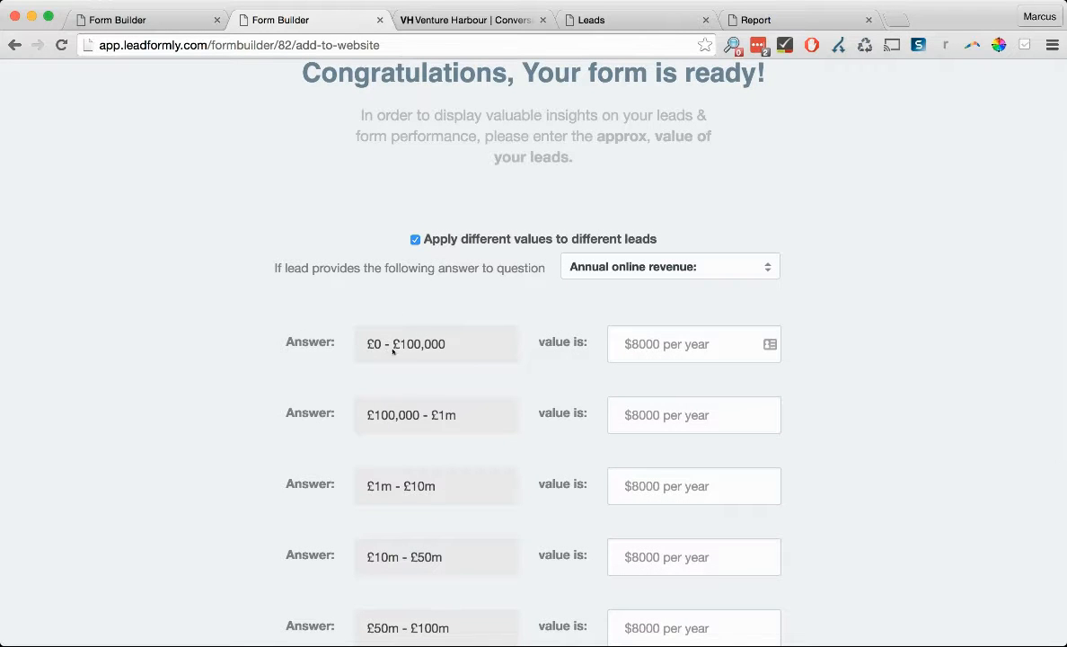
left_click(653, 344)
type("100")
key("Tab")
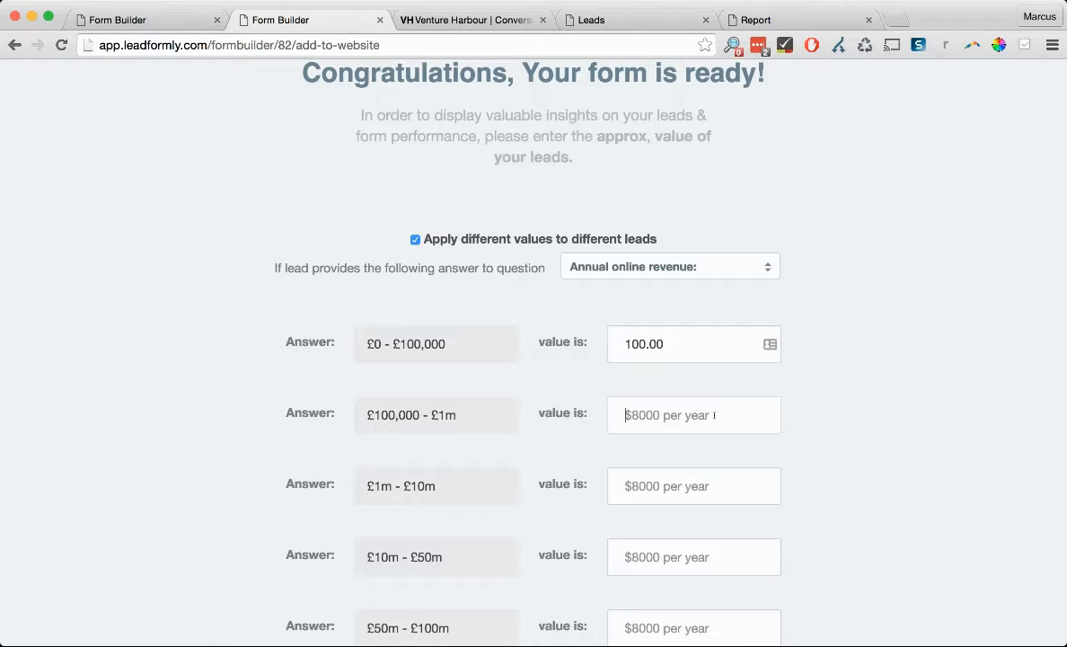
type("200")
key("Tab")
type("300")
key("Tab")
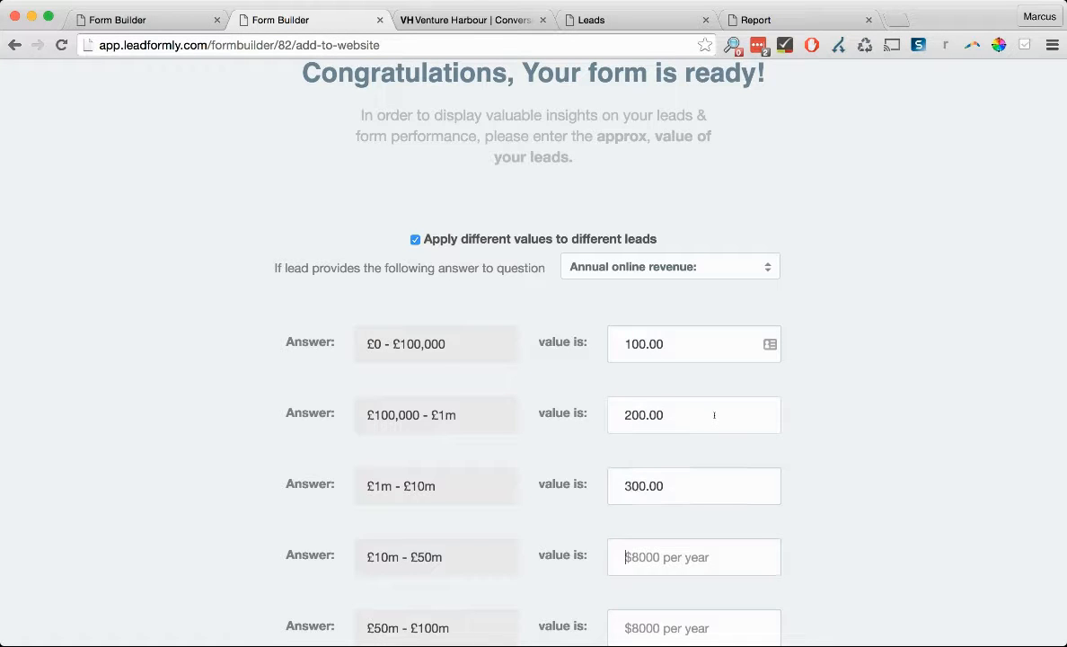
type("400")
key("Tab")
- Value the remaining revenue bands 500, 600, 700 and 800, from £50m - £100m to £1bn+
type("5000")
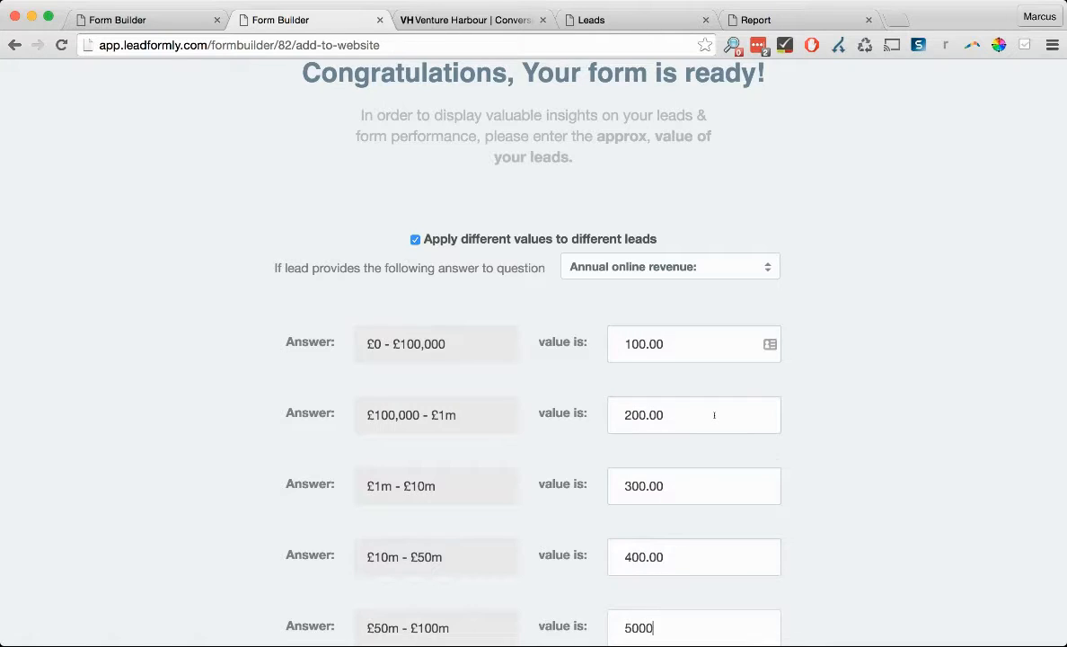
scroll(780, 441, "down", 5)
key("BackSpace")
left_click(663, 420)
type("600")
key("Tab")
type("700")
key("Tab")
type("800")
key("Tab")
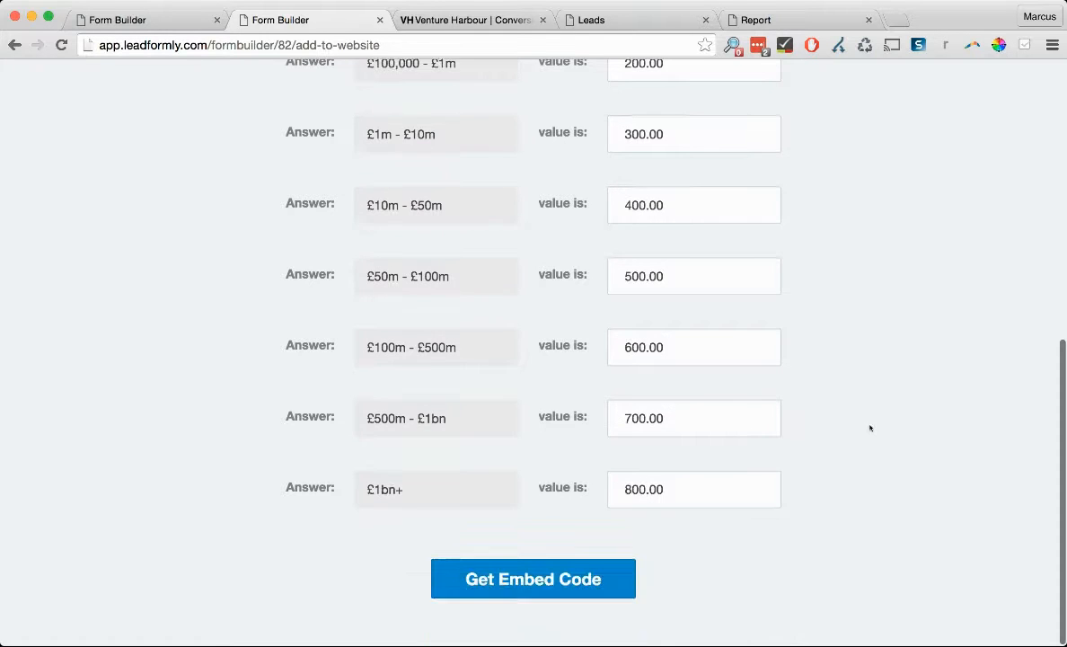
scroll(545, 497, "up", 5)
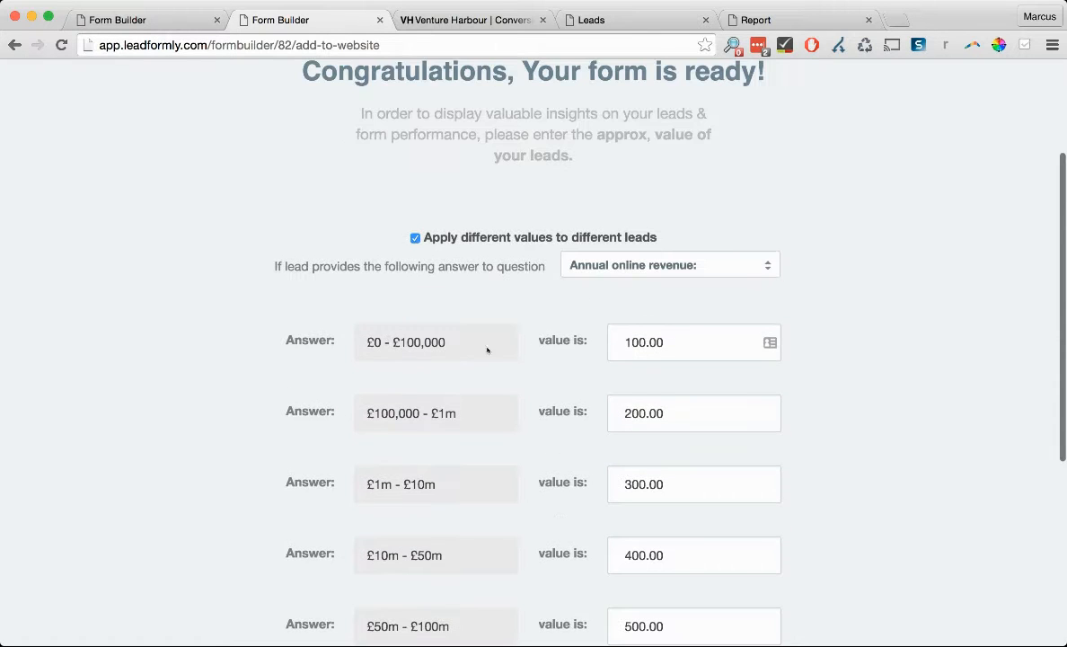
scroll(636, 354, "down", 5)
- Generate and copy the Simple embed code, then bring up the Venture Harbour website
left_click(533, 582)
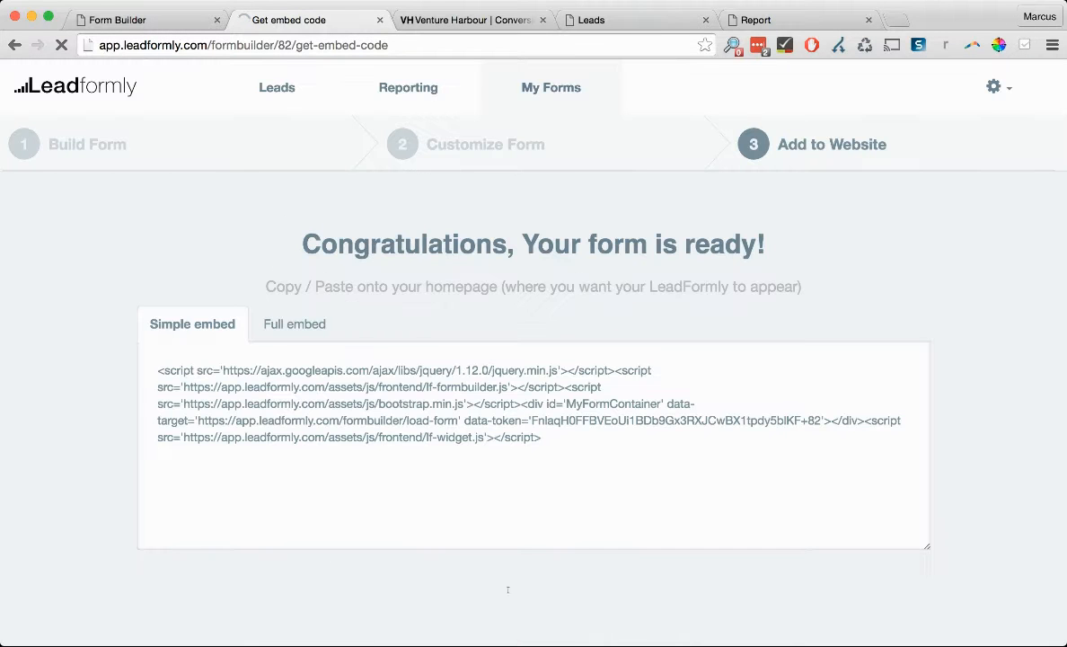
left_click(462, 417)
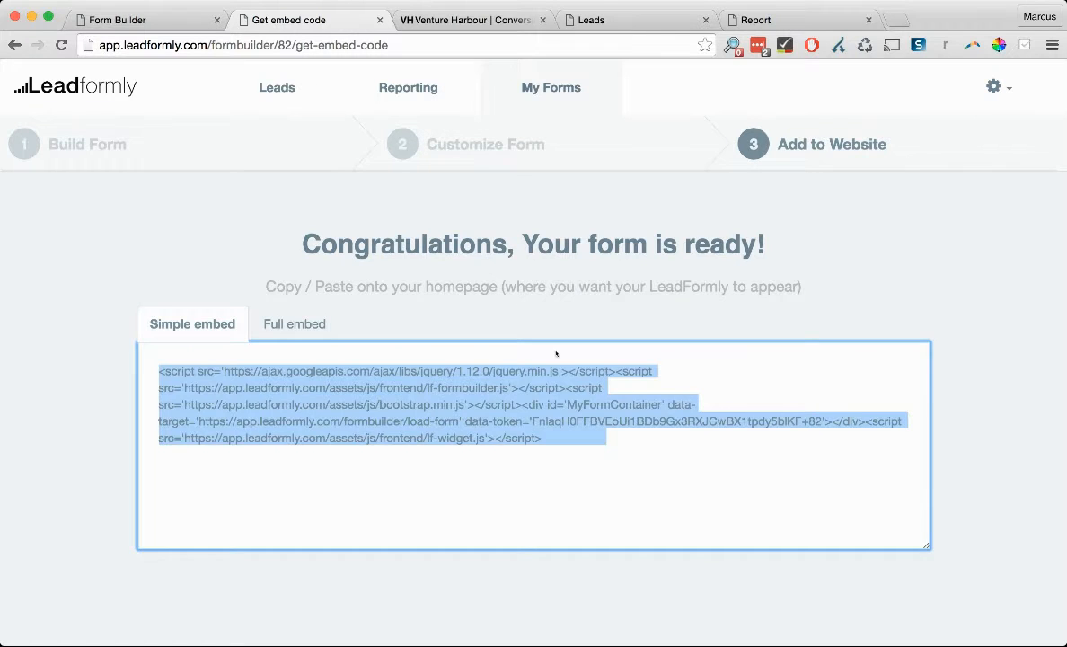
left_click(509, 330)
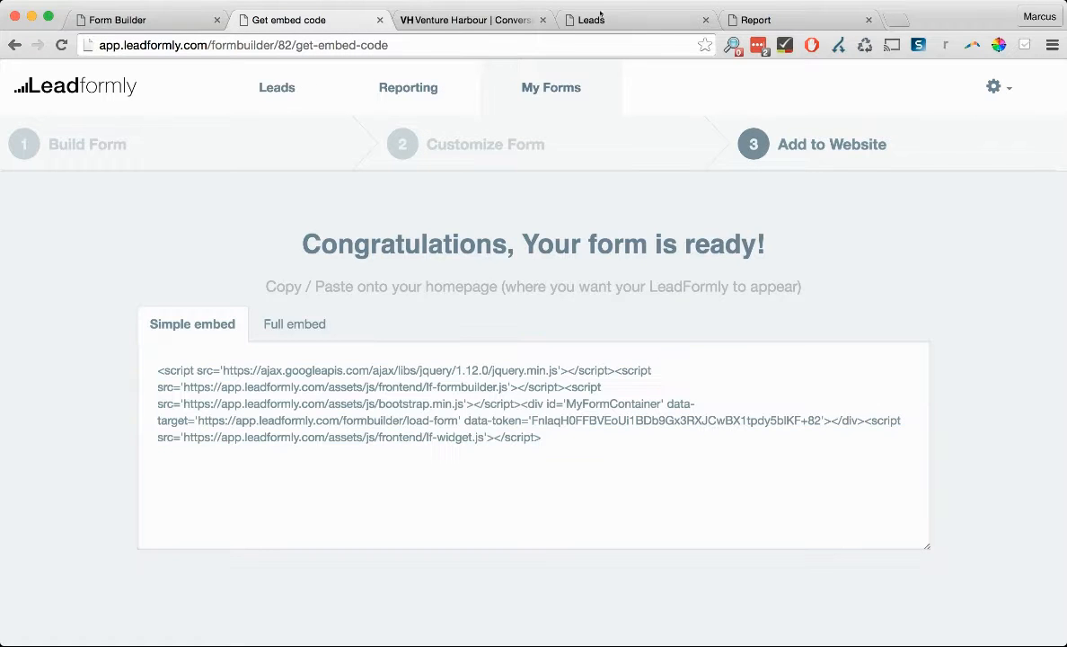
left_click(470, 18)
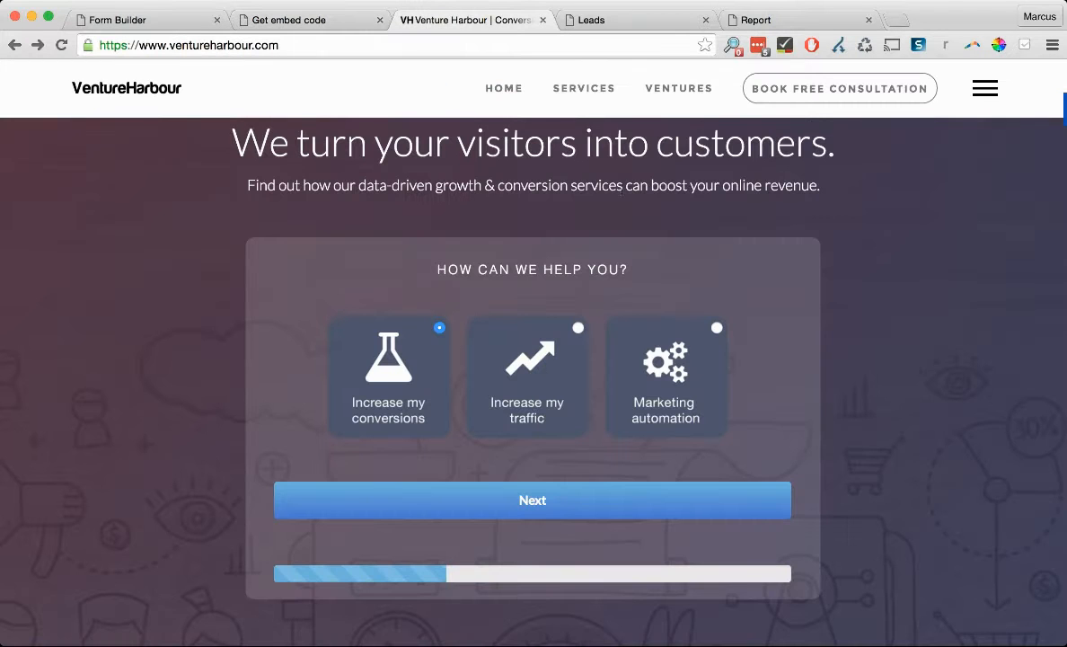
- Answer Increase my traffic, 0 - 25,000 visitors and £100,000 - £1m revenue on the live form
scroll(843, 220, "down", 1)
scroll(843, 220, "up", 1)
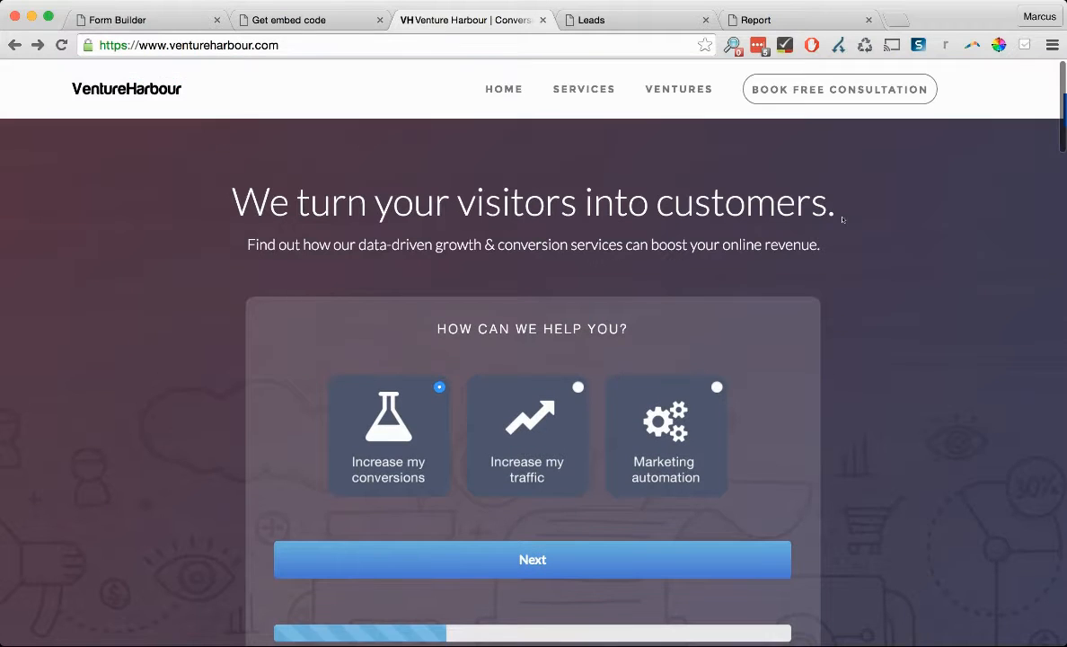
left_click(525, 427)
scroll(686, 504, "down", 1)
left_click(690, 522)
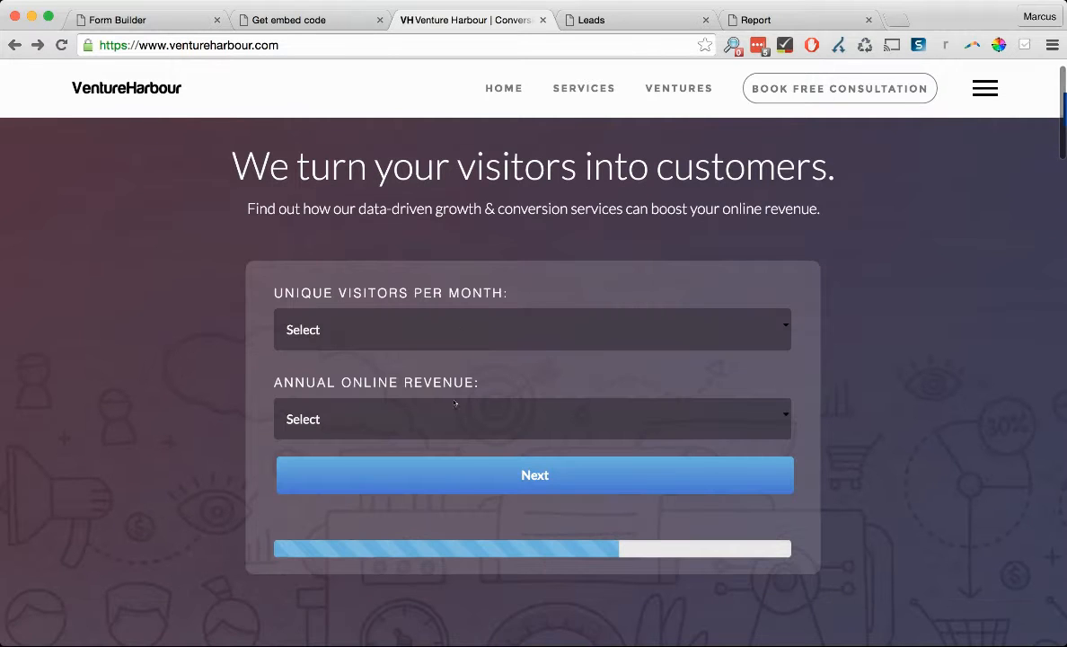
left_click(449, 346)
left_click(450, 419)
left_click(489, 478)
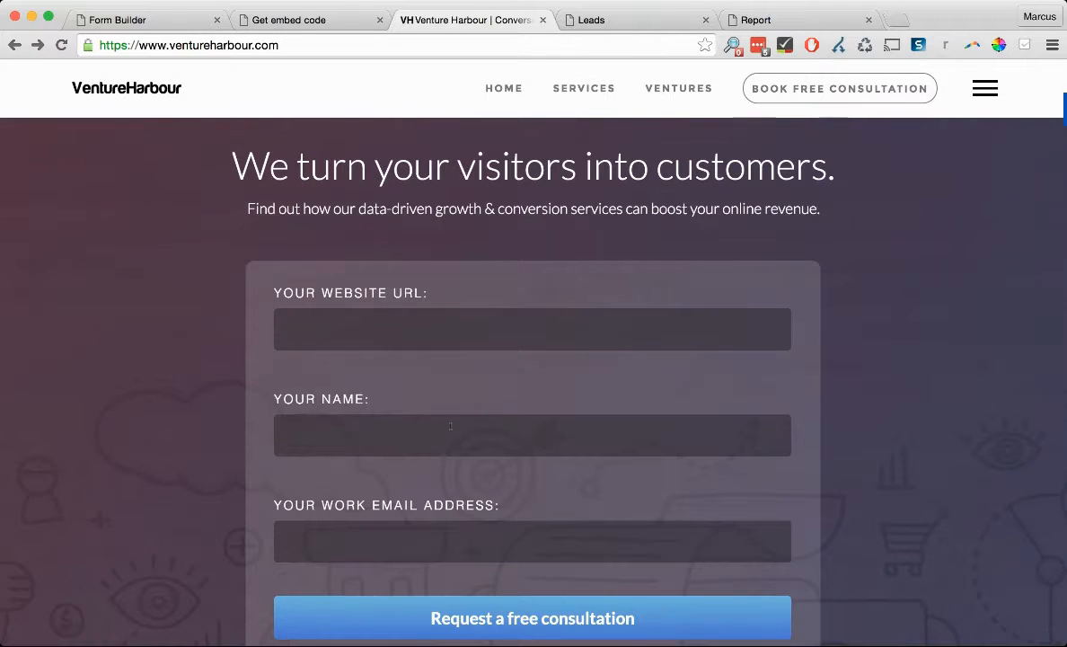
type("www.ventureharbour.com")
key("Tab")
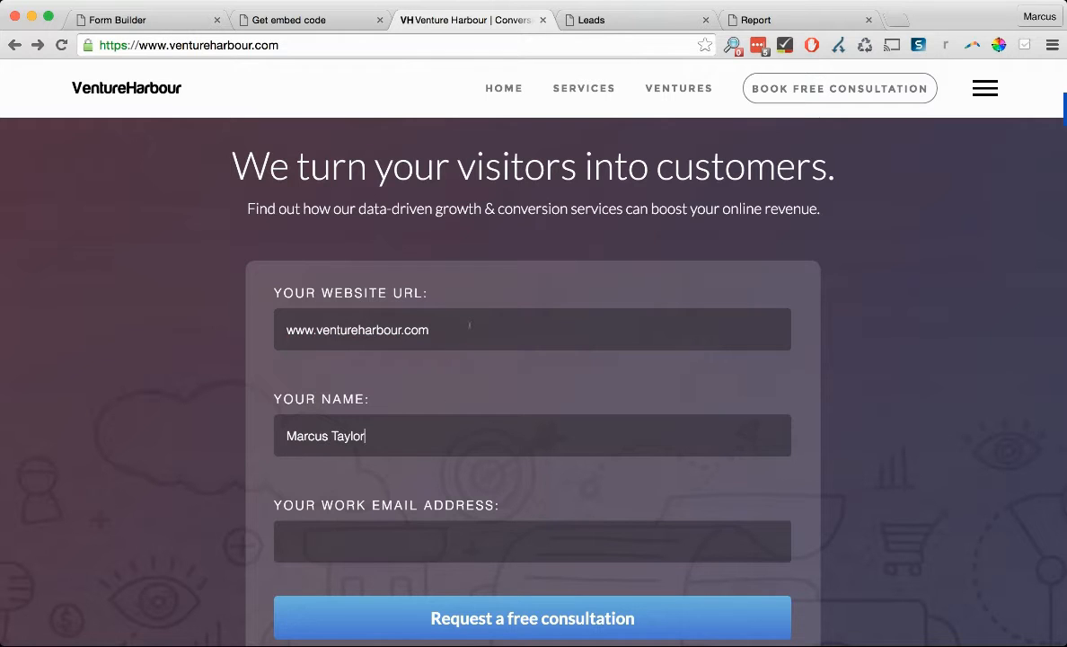
key("Tab")
scroll(672, 273, "down", 2)
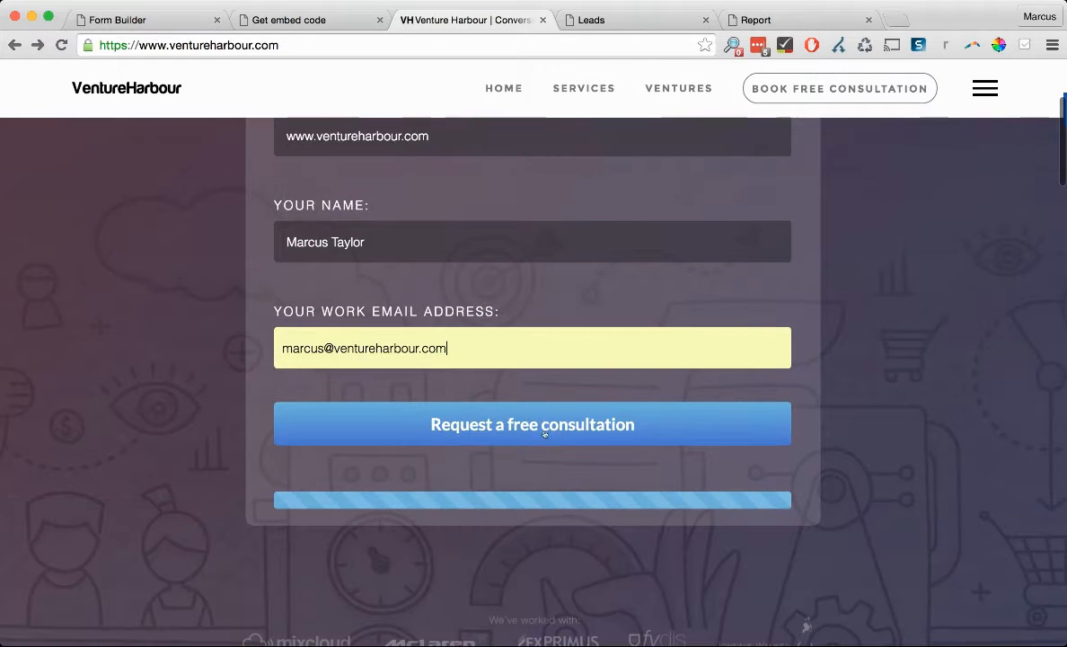
scroll(727, 434, "up", 2)
key("Return")
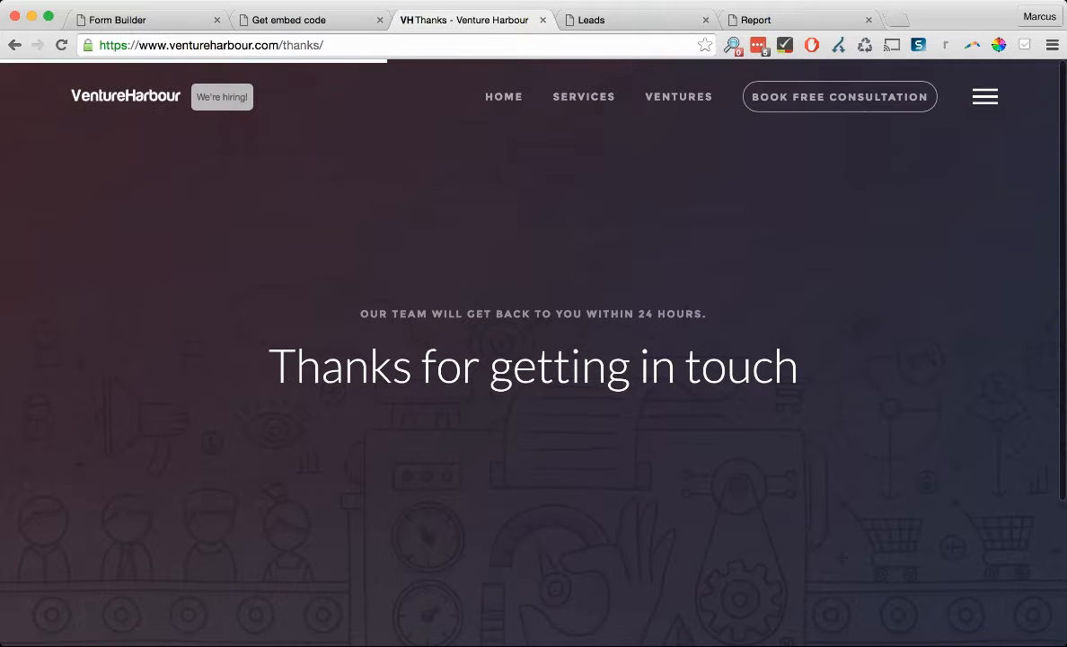
left_click(651, 22)
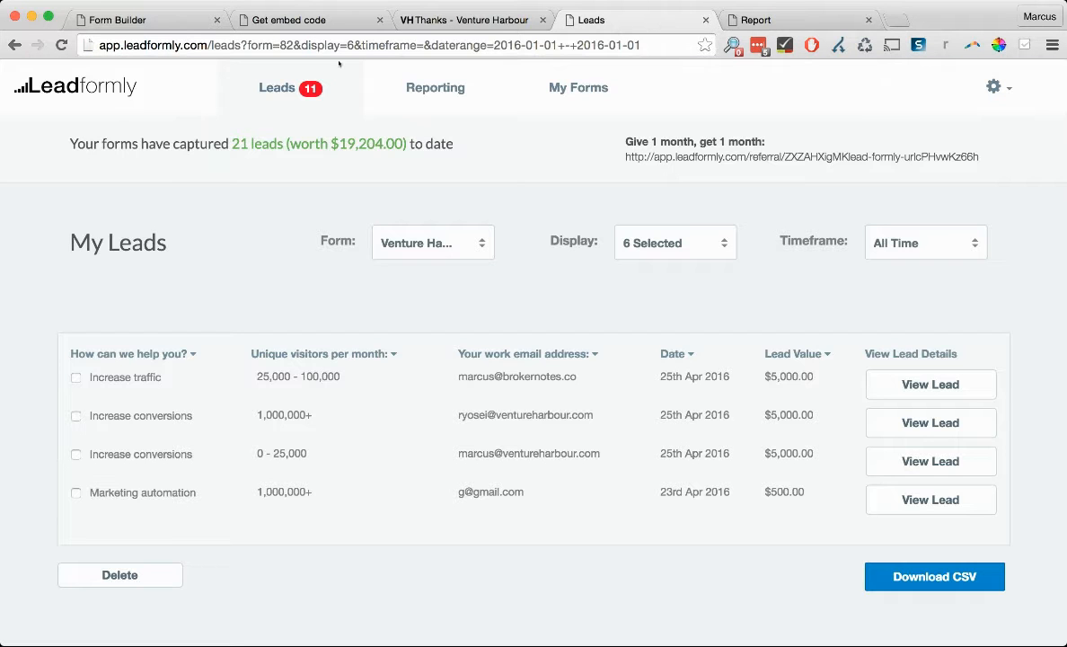
- Inspect the first lead's answers and $5,000.00 value, then view the report (93 visits, 4 leads, $15,500)
scroll(315, 248, "down", 3)
scroll(315, 248, "up", 3)
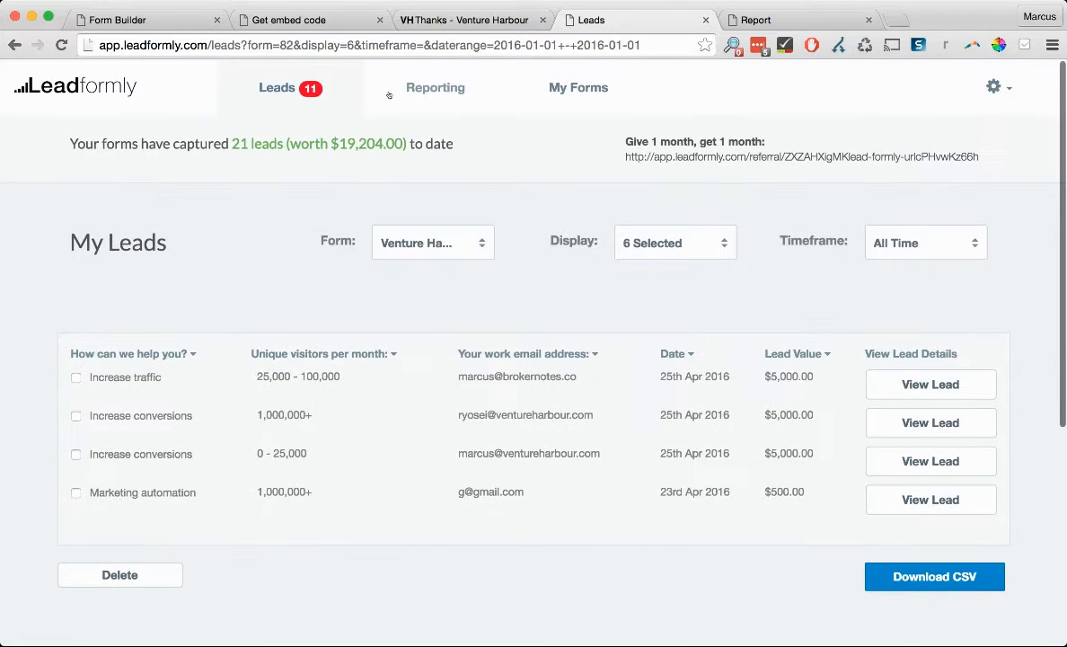
scroll(400, 273, "down", 5)
scroll(399, 273, "up", 3)
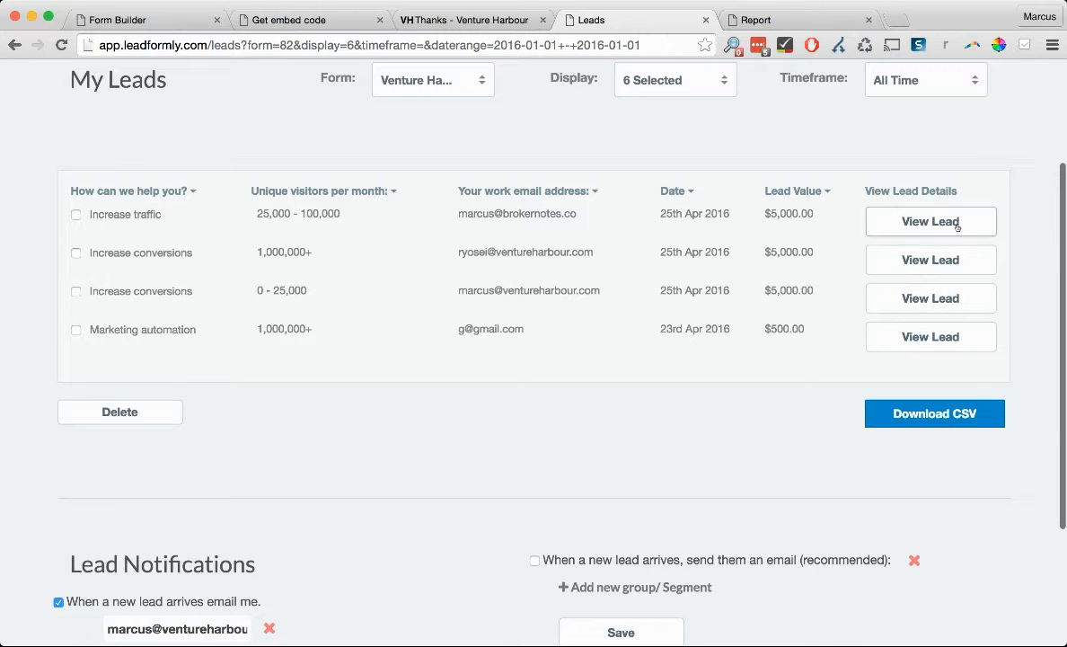
left_click(894, 232)
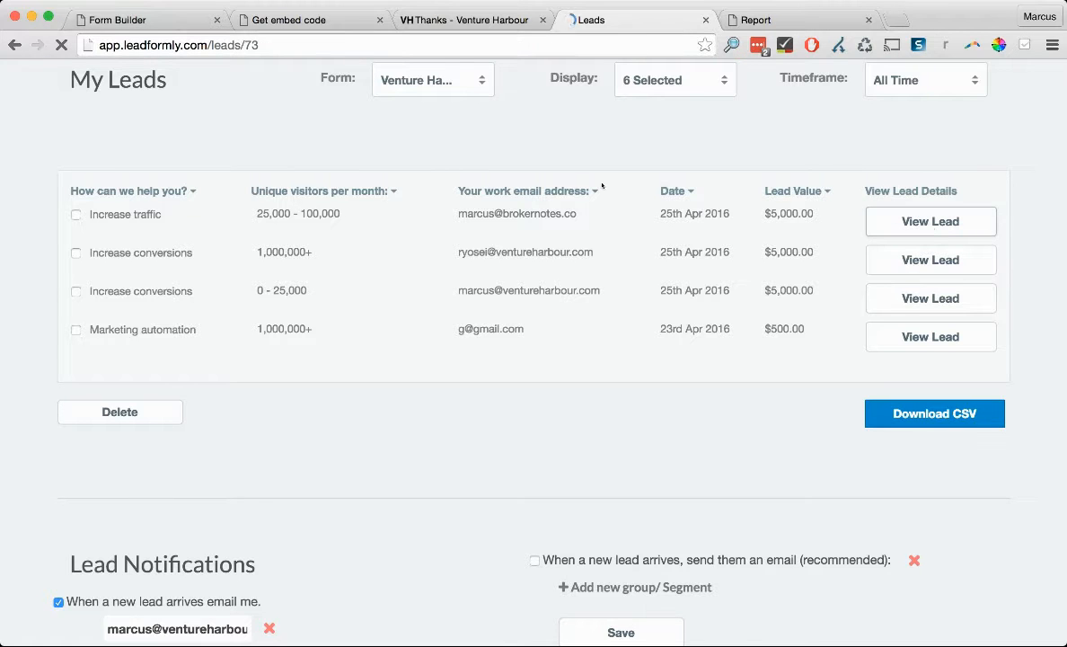
left_click_drag(305, 492, 56, 276)
left_click(374, 172)
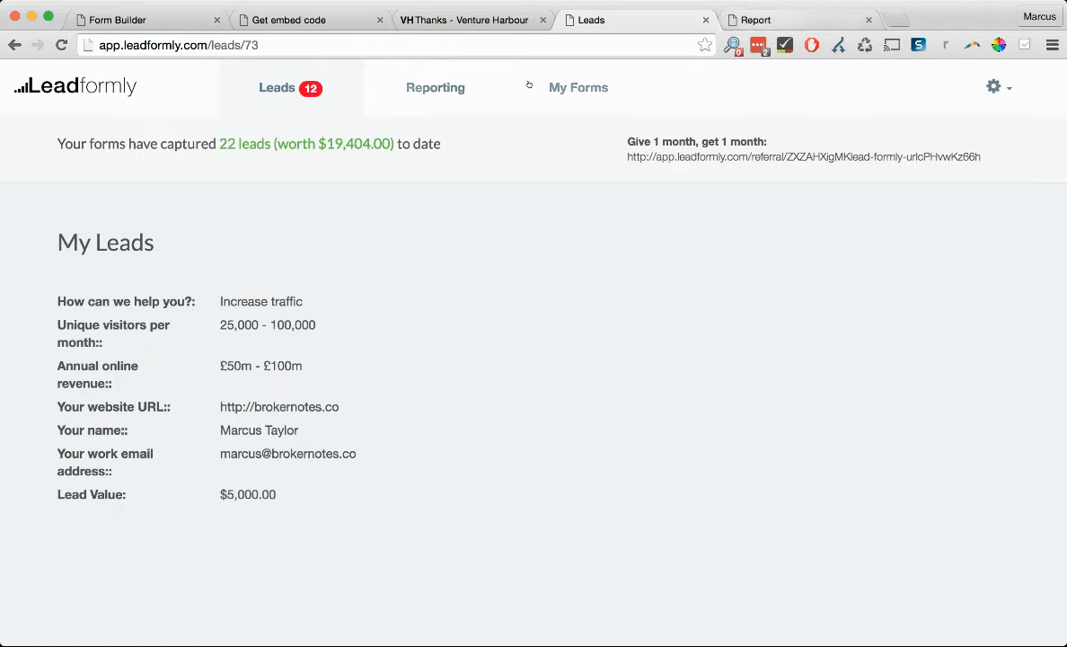
left_click(756, 19)
scroll(517, 315, "down", 2)
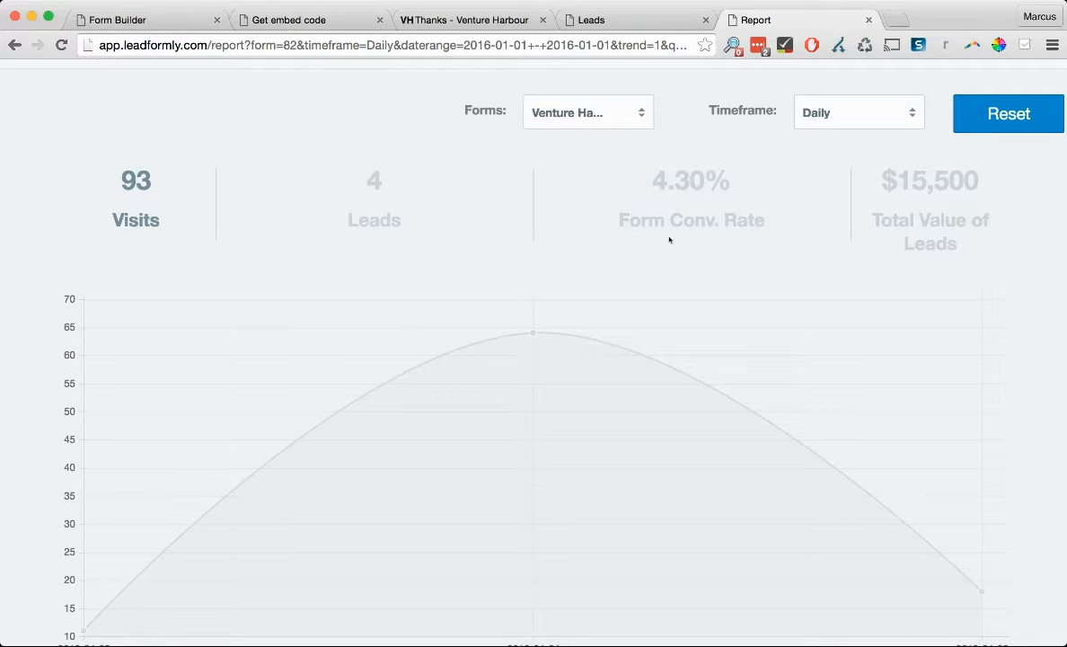
- Inspect the 'Understand your Traffic and Leads' donut: 2 Increase conversions, 1 Increase traffic, 0 Marketing automation
scroll(506, 214, "down", 1)
scroll(372, 172, "down", 5)
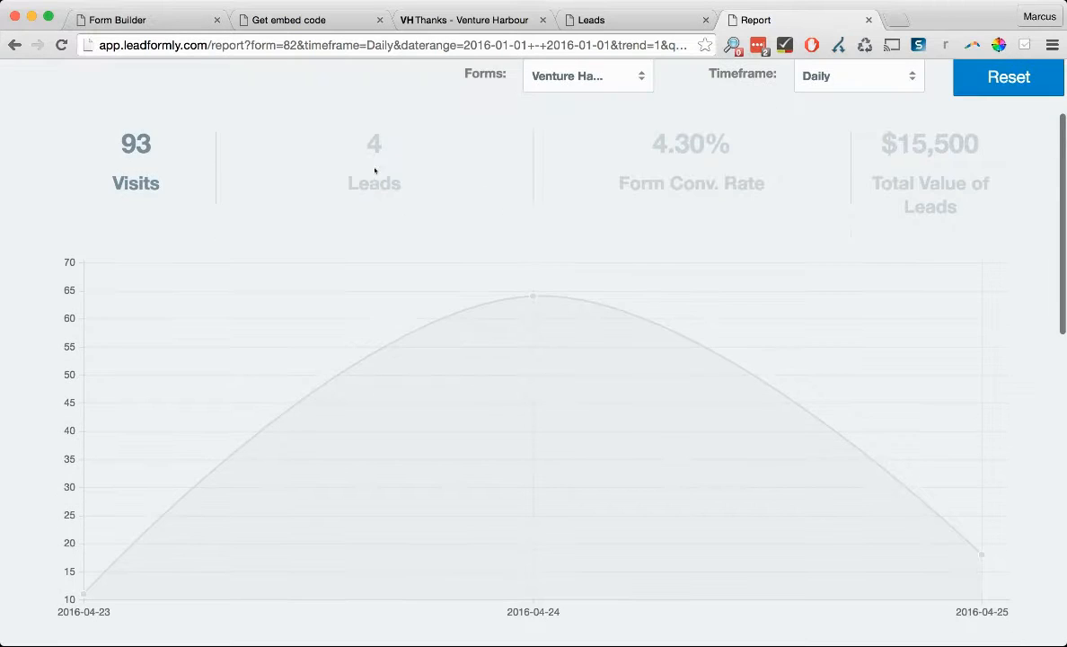
scroll(372, 171, "down", 3)
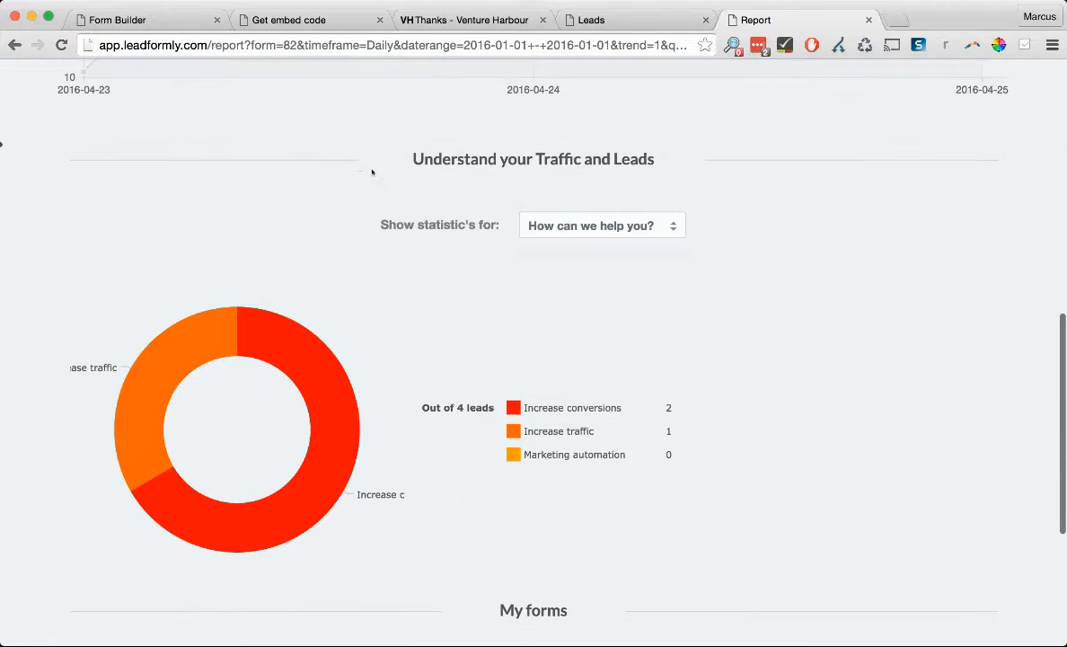
mouse_move(161, 316)
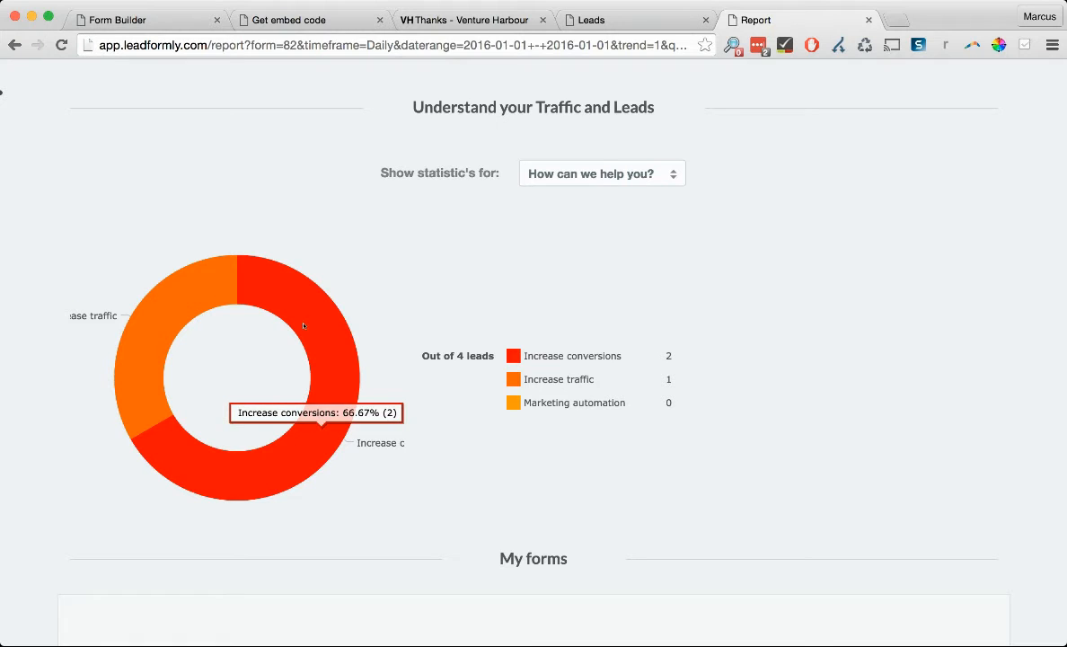
- Check Venture Harbour homepage #2 in My forms, then return to the 21-lead, $19,204.00 summary
scroll(469, 287, "down", 2)
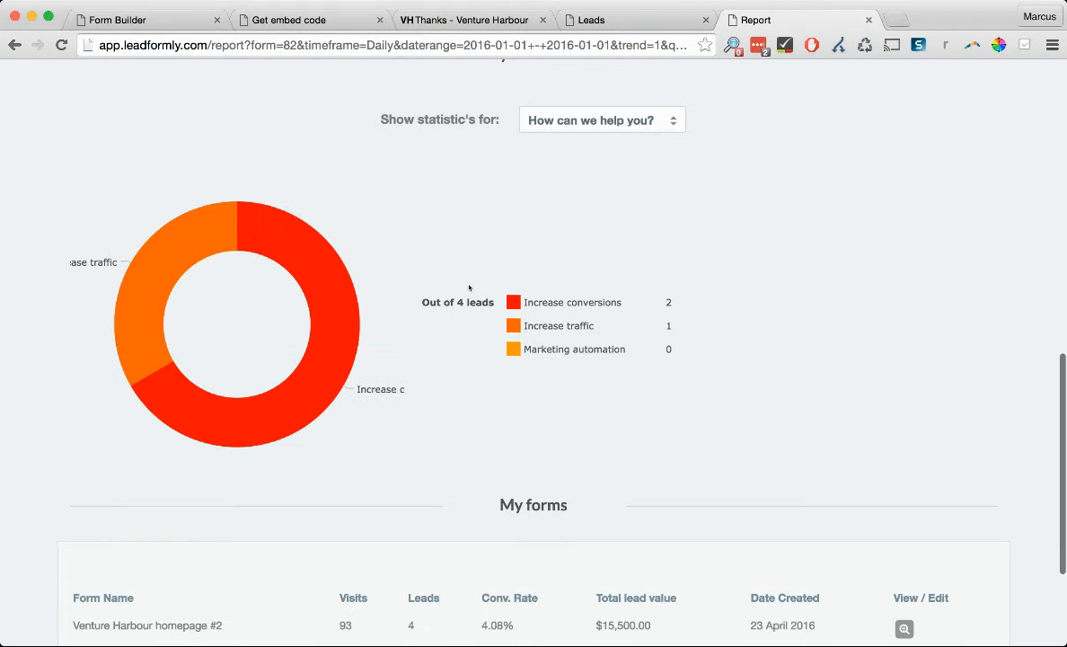
scroll(531, 355, "down", 1)
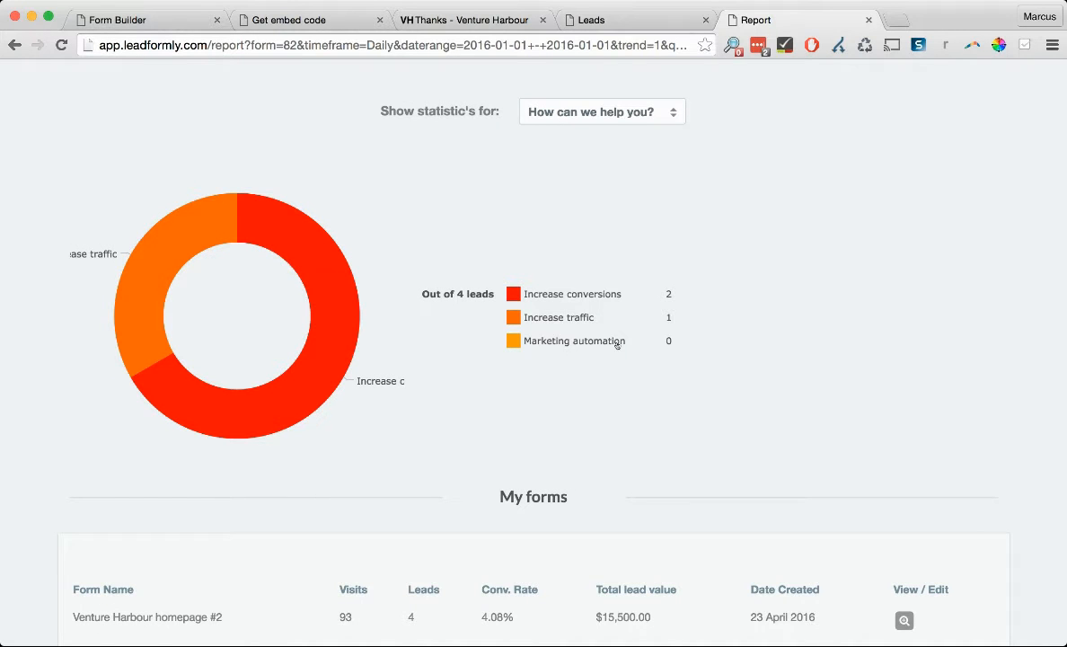
scroll(618, 345, "down", 2)
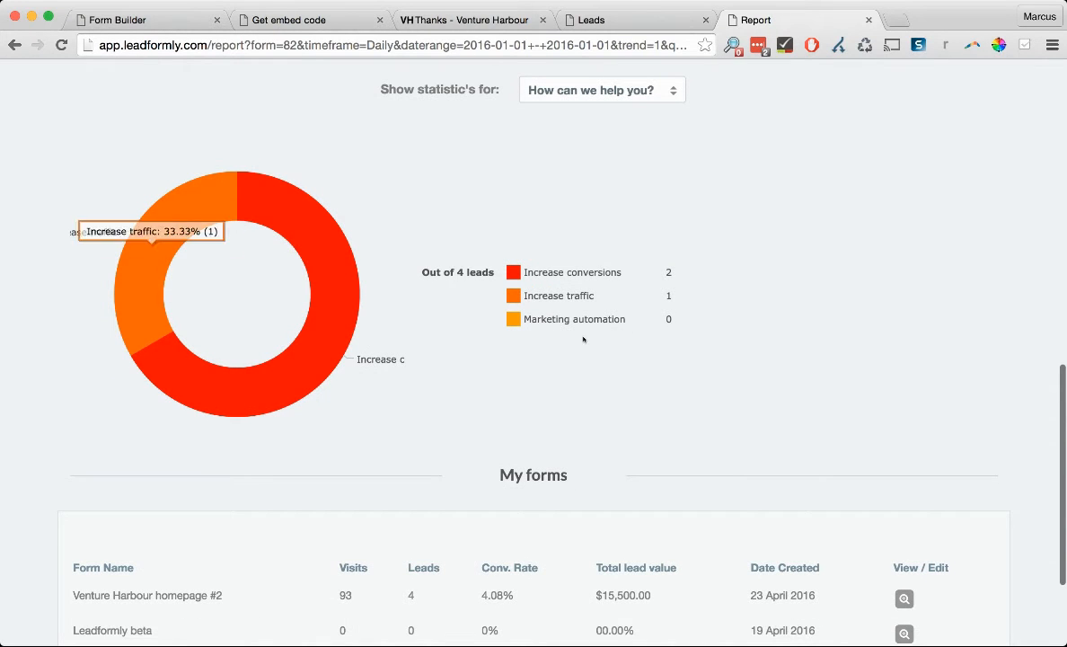
scroll(583, 339, "down", 2)
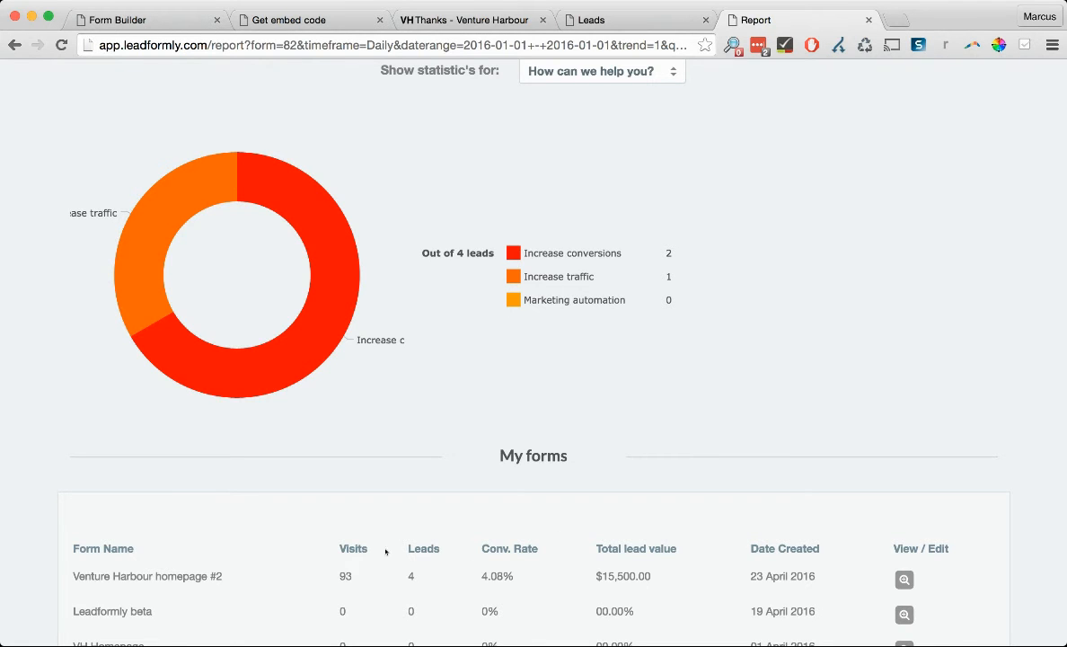
scroll(440, 563, "up", 5)
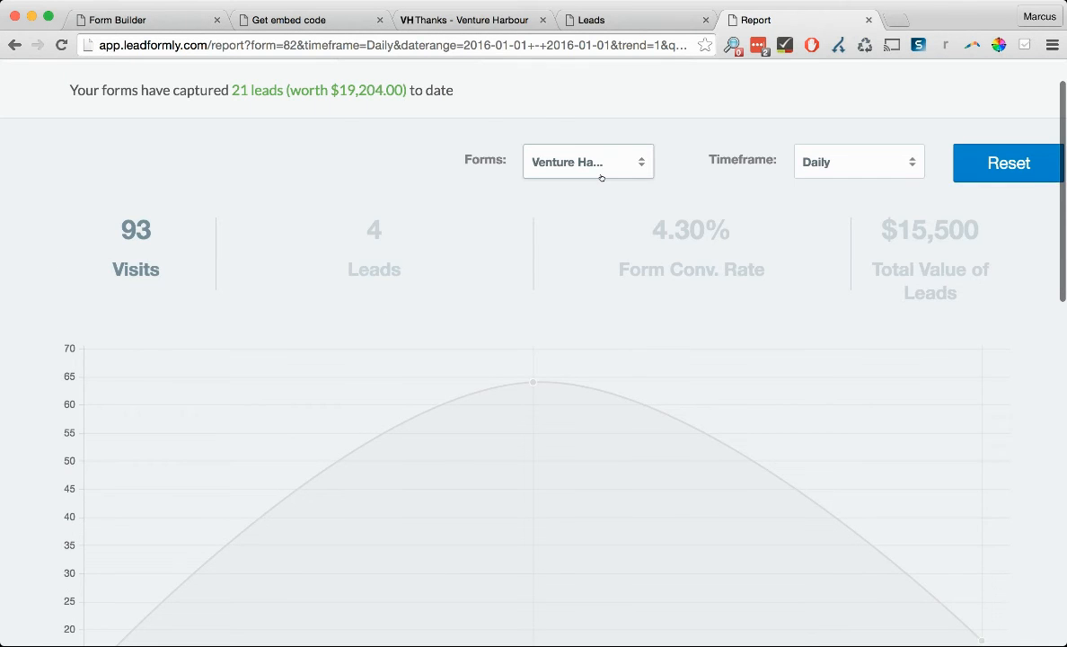
scroll(601, 177, "up", 1)
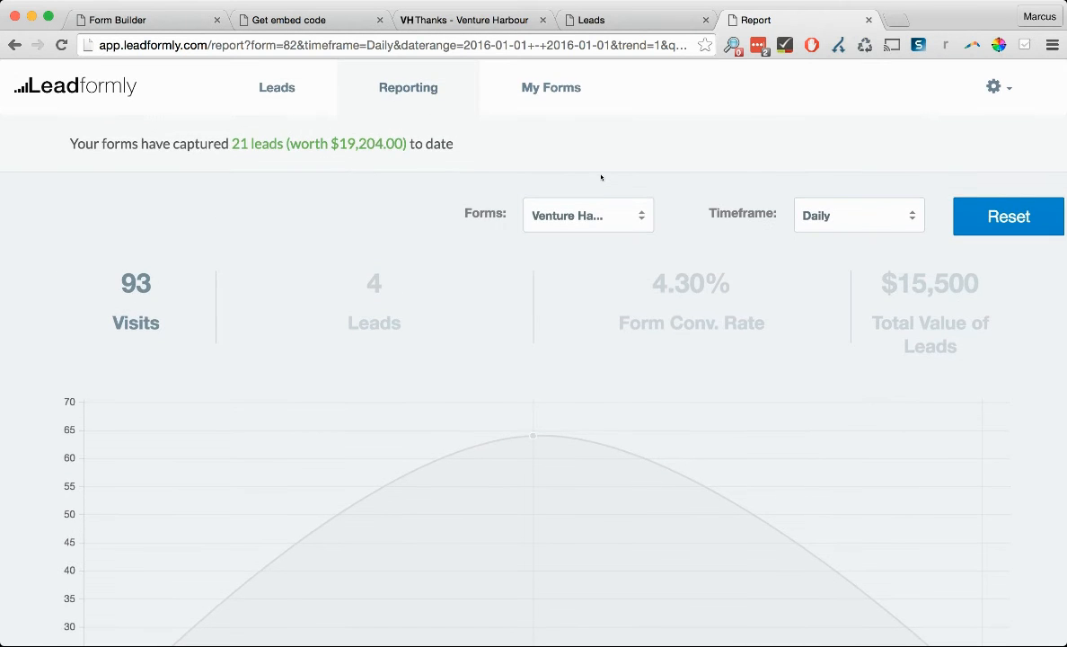